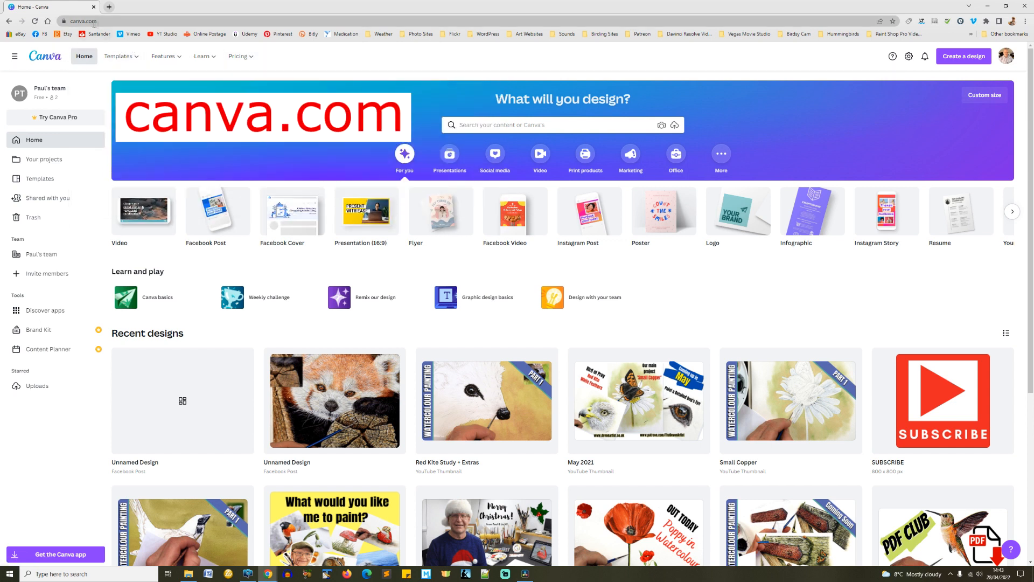
Step: Create a new blank design from the suggested Video size, 1920 × 1080 px
left_click(69, 22)
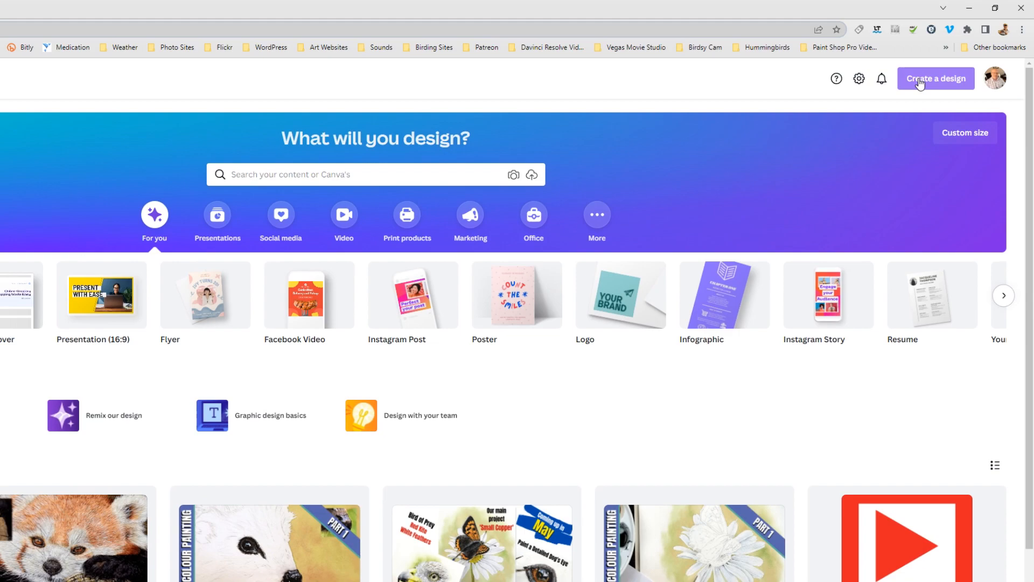
left_click(922, 80)
left_click(589, 83)
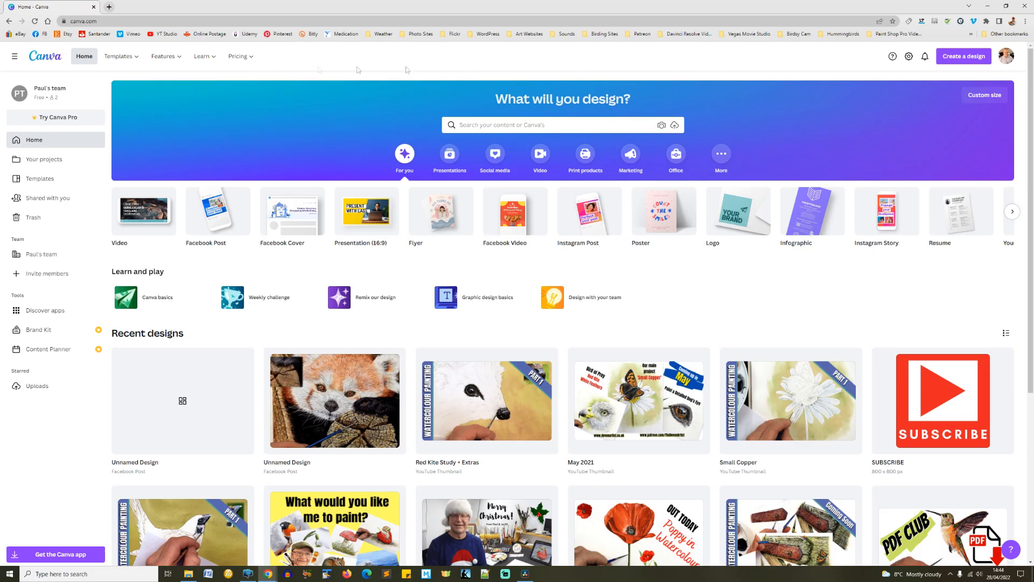
mouse_move(129, 60)
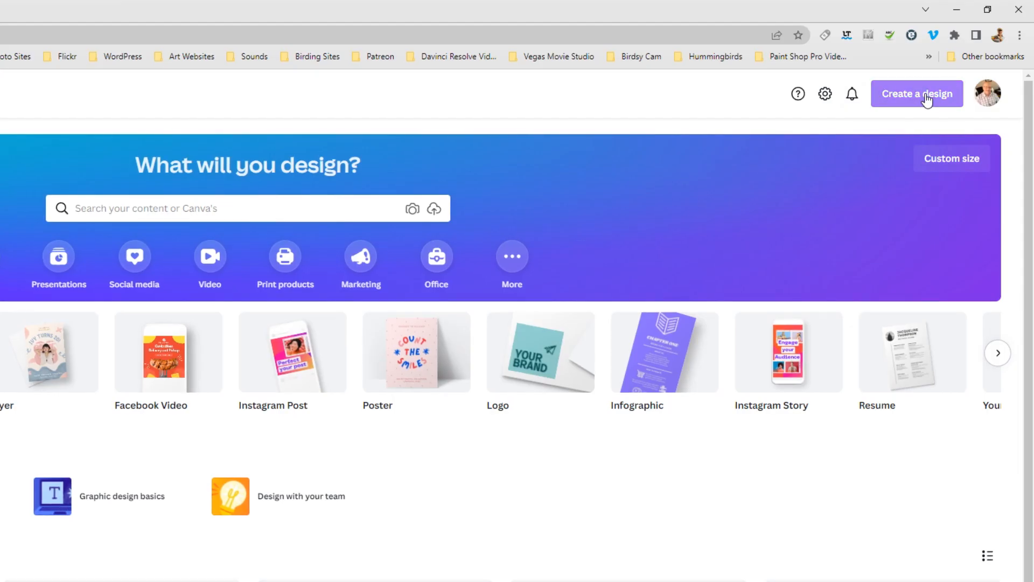
left_click(927, 99)
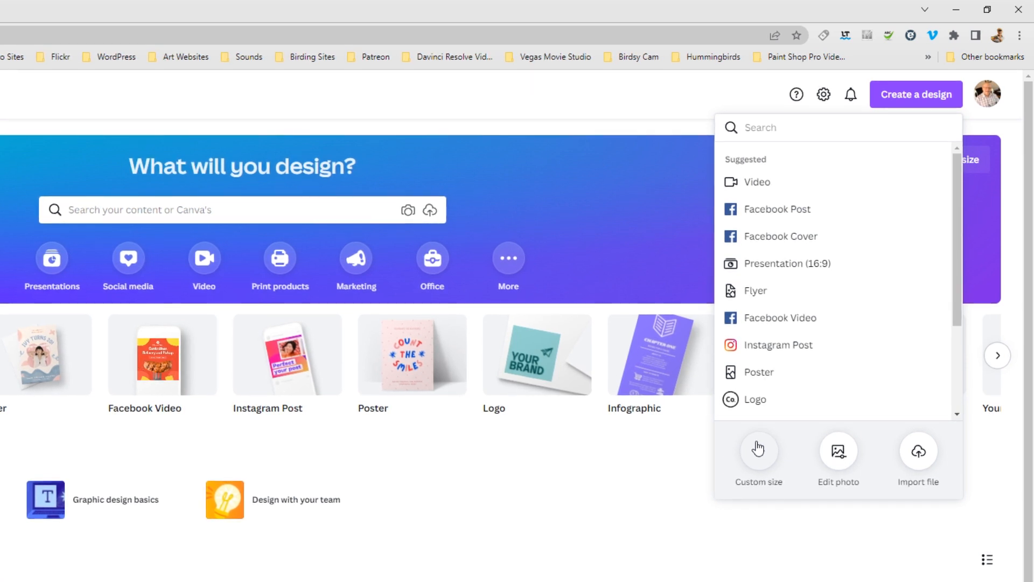
left_click(774, 448)
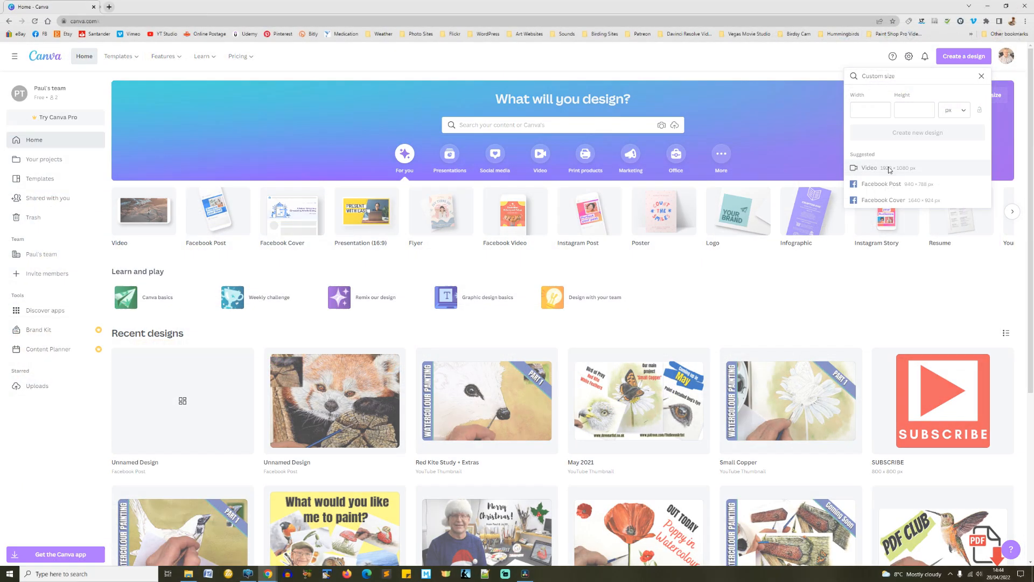
left_click(794, 286)
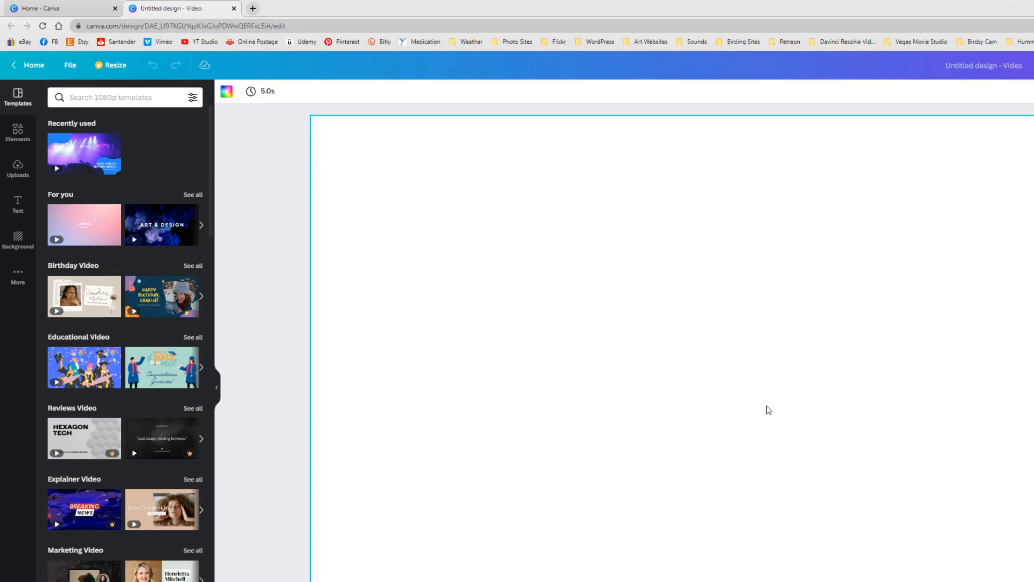
Step: Add Small Copper.JPG from the Photos folder of Small Copper on Daisy Flower to the blank page
left_click(17, 167)
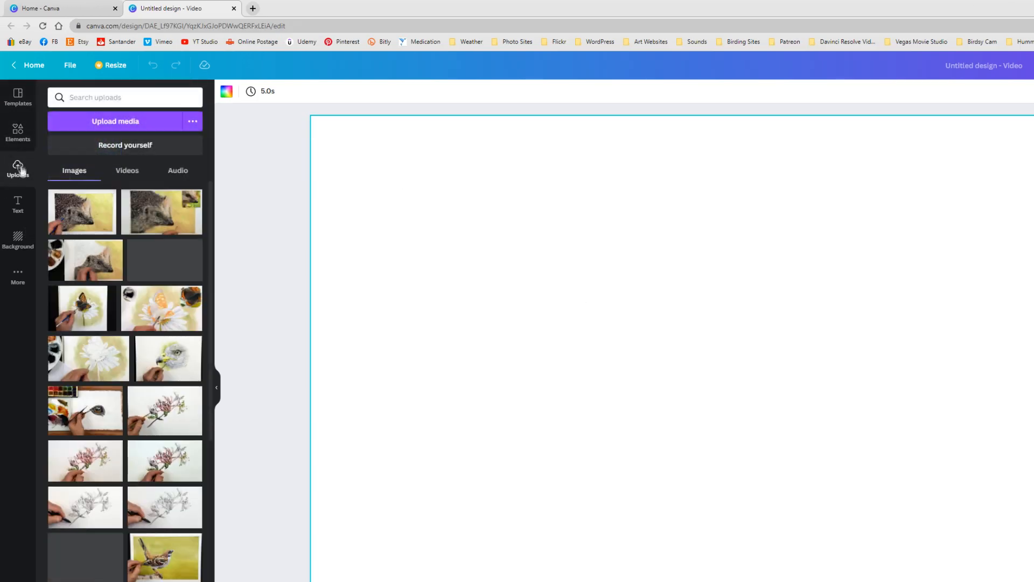
scroll(154, 334, "down", 5)
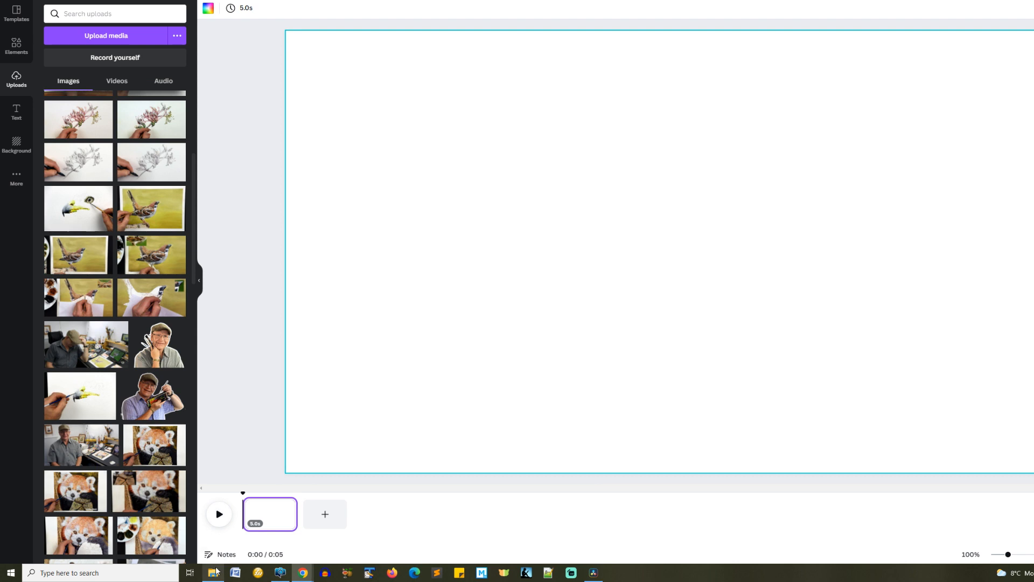
mouse_move(215, 578)
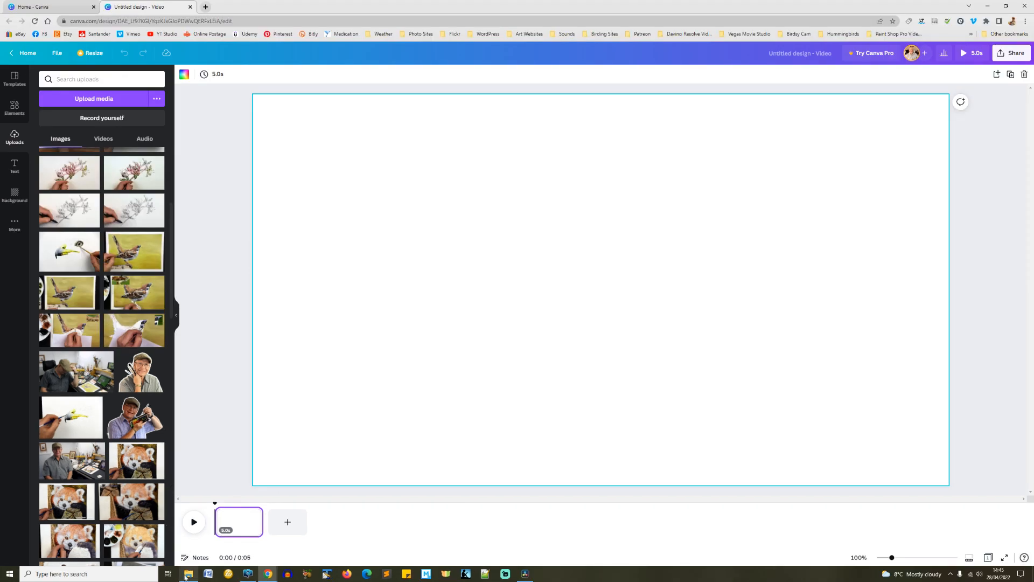
left_click(187, 574)
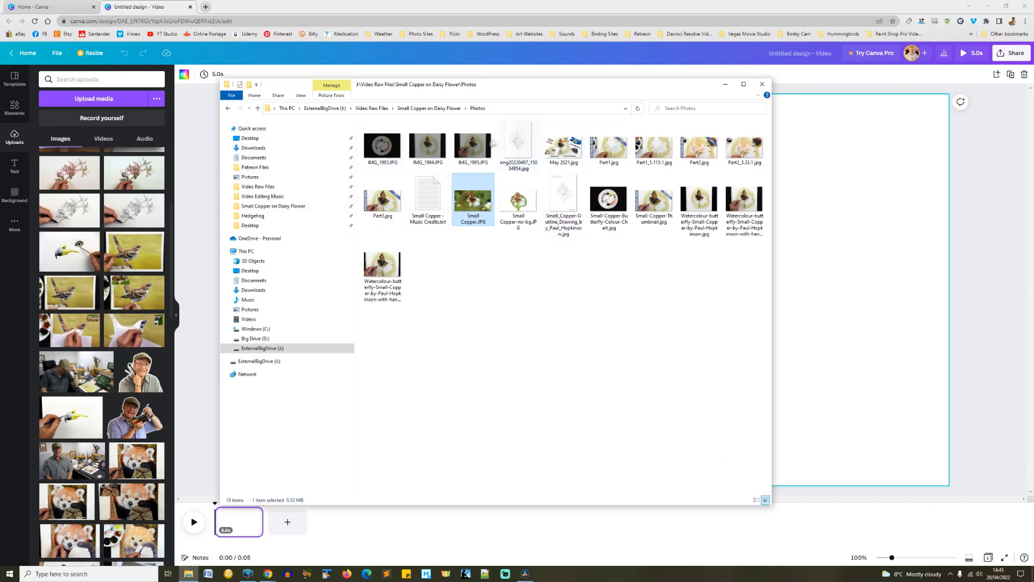
left_click_drag(478, 202, 866, 264)
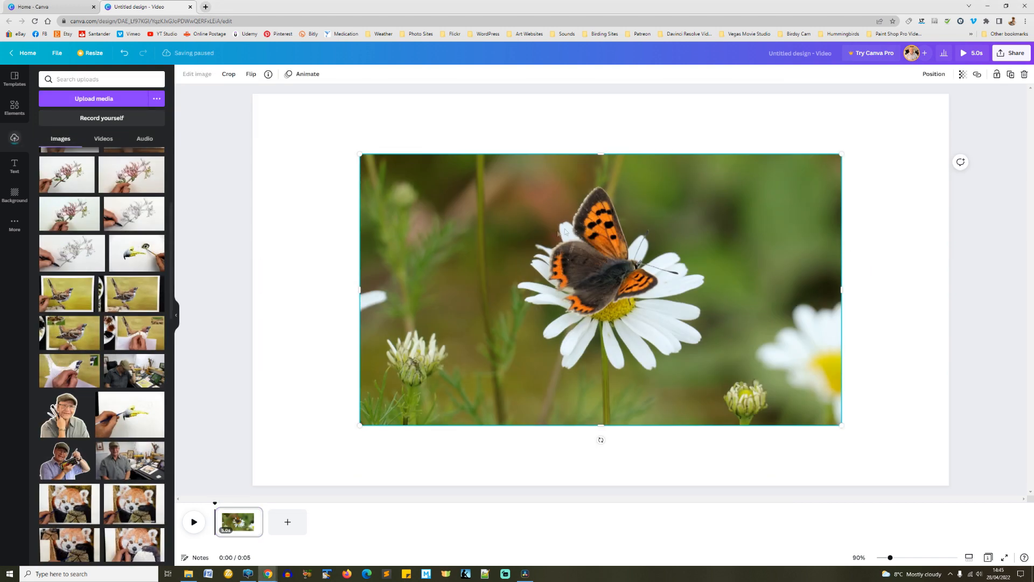
Step: Enlarge the butterfly photo from its corners until it fills the whole page
left_click_drag(367, 160, 251, 96)
left_click_drag(847, 430, 954, 490)
left_click_drag(252, 96, 253, 93)
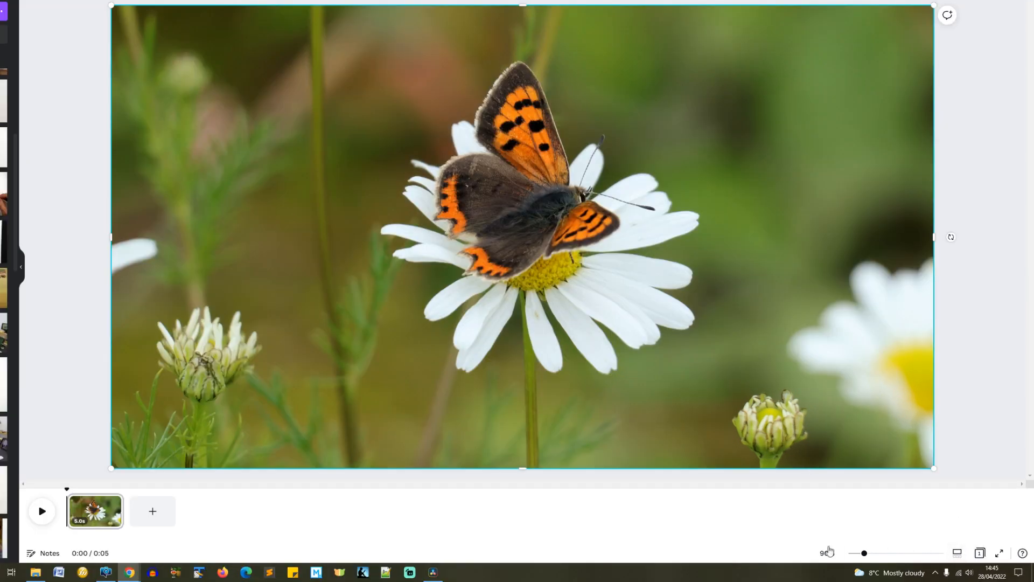
Step: Scale the butterfly photo beyond the page edges and reposition it with the butterfly near the page centre
left_click(828, 553)
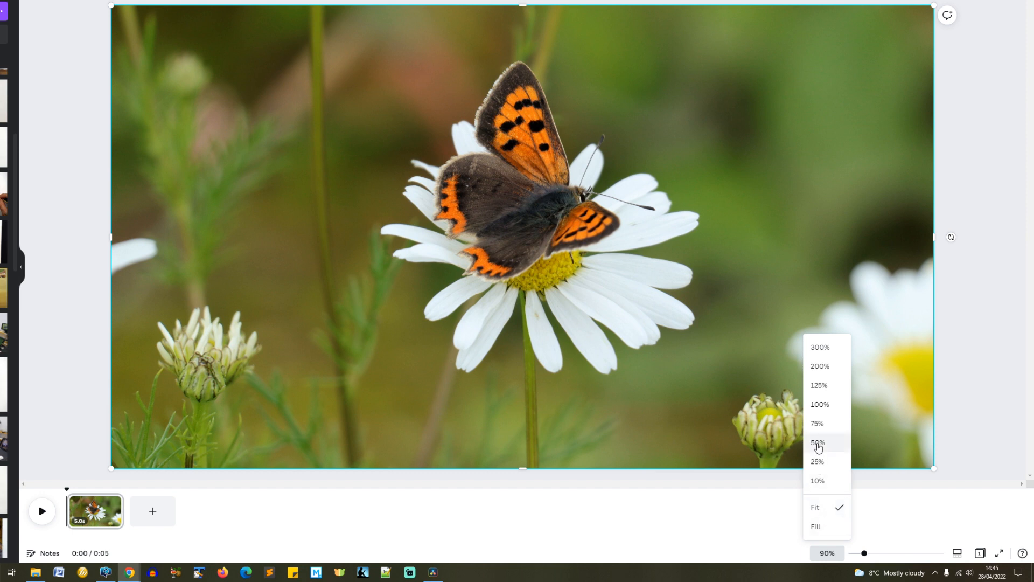
left_click(817, 424)
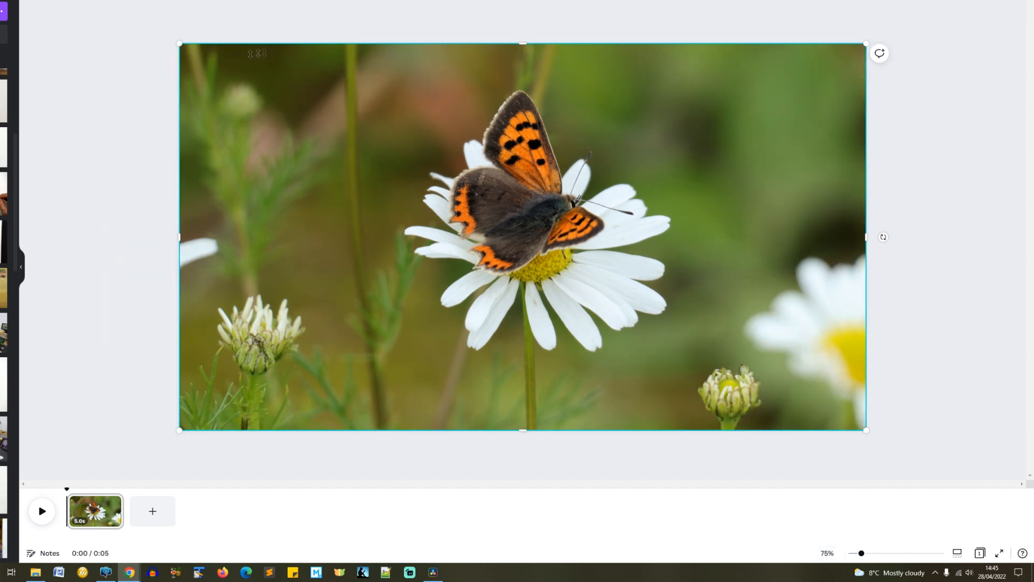
left_click_drag(178, 45, 88, 0)
left_click_drag(305, 127, 355, 172)
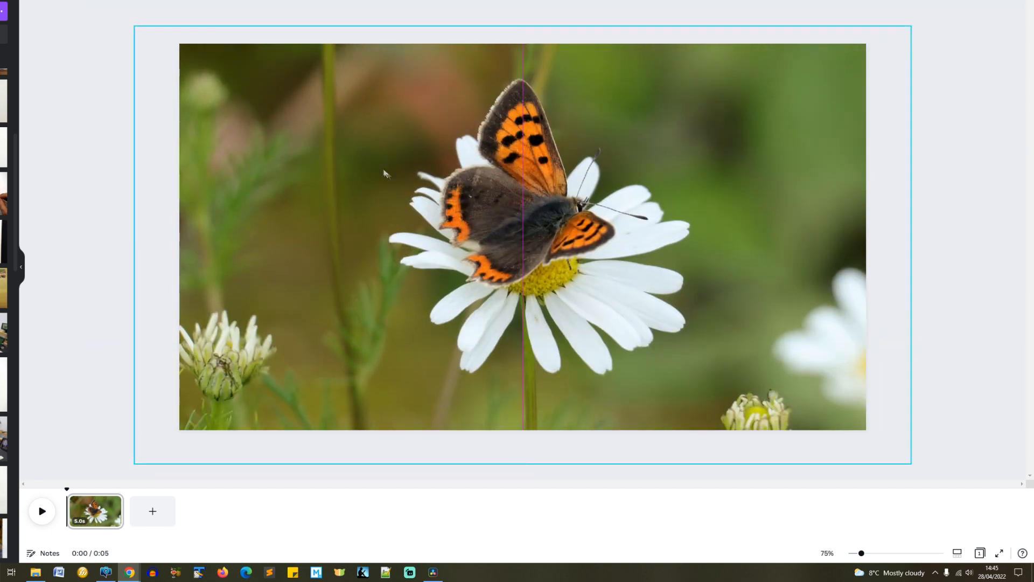
left_click_drag(919, 471, 924, 474)
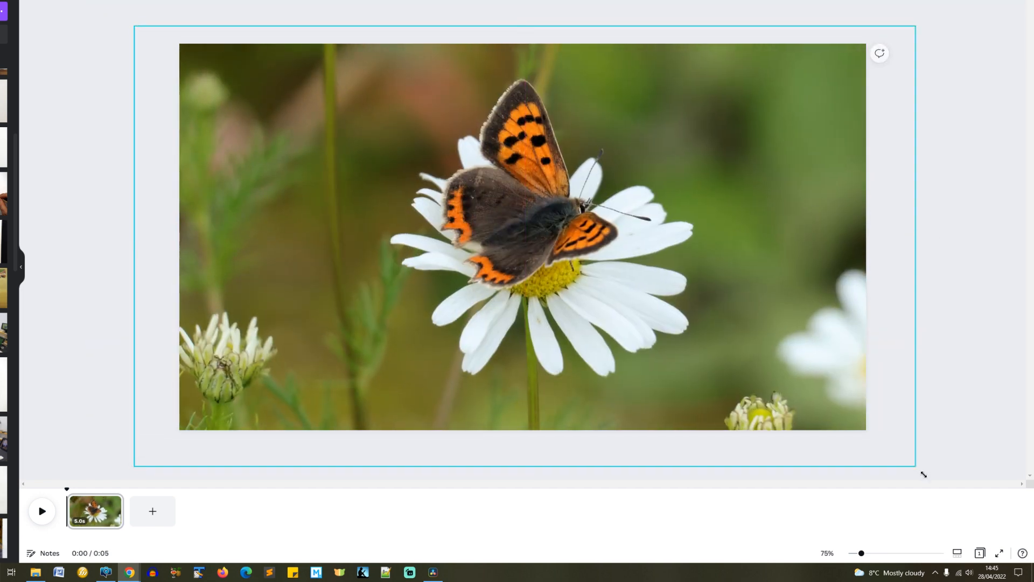
left_click_drag(538, 351, 532, 350)
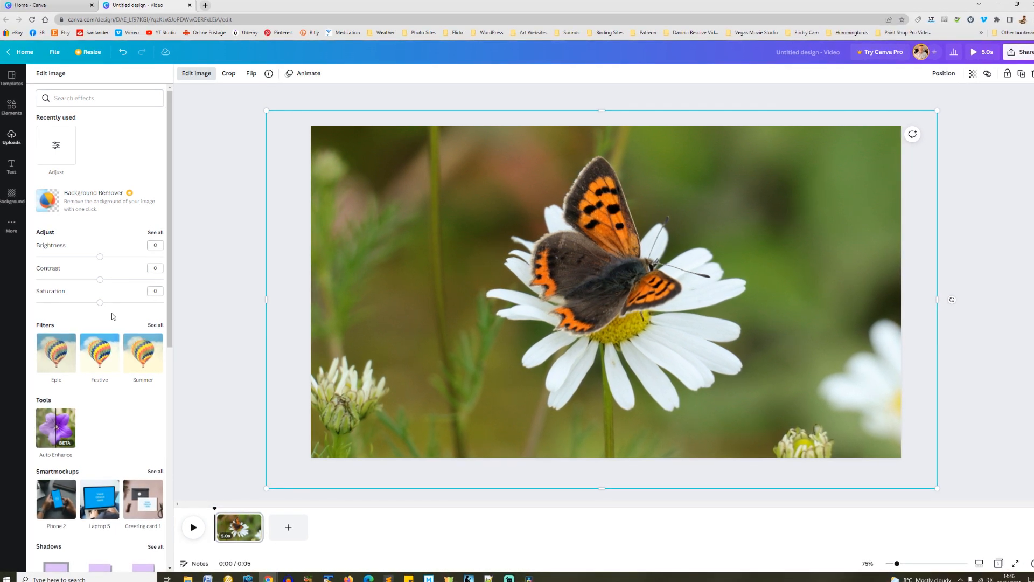
Step: Browse the image effects, try the Greyscale filter on the butterfly photo and undo it
scroll(113, 321, "down", 6)
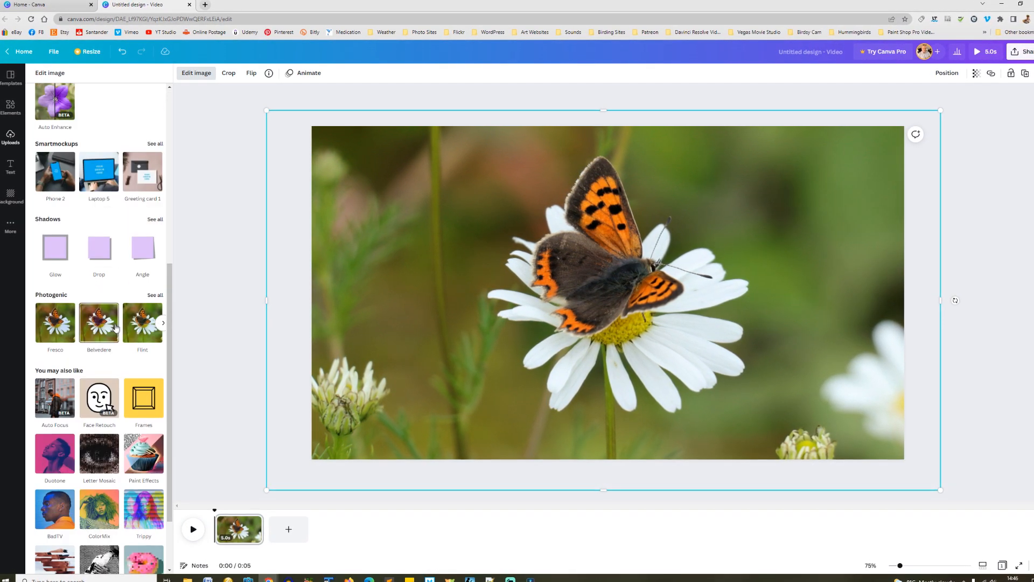
scroll(108, 328, "down", 1)
scroll(100, 333, "up", 2)
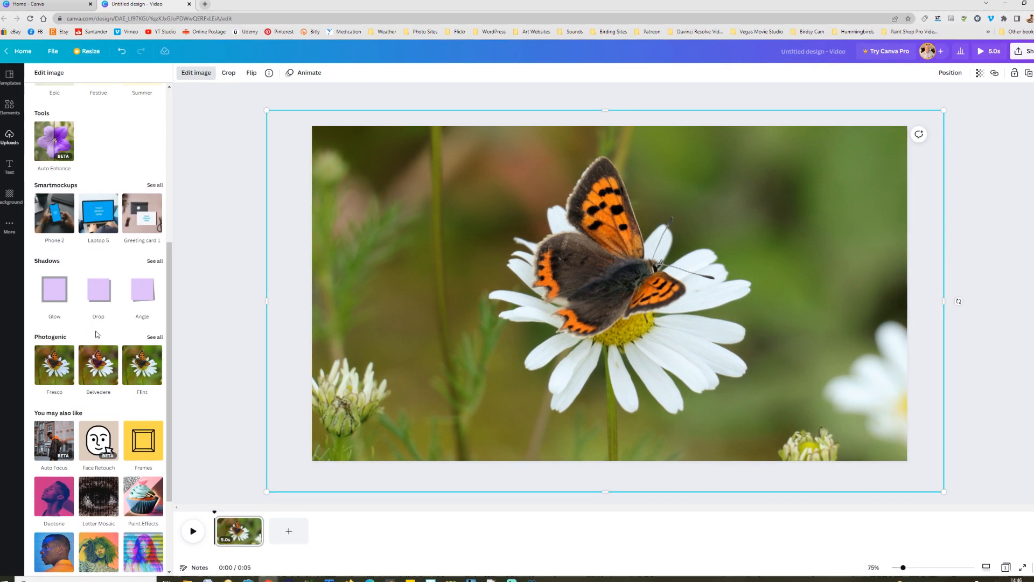
scroll(97, 337, "down", 1)
scroll(97, 337, "up", 3)
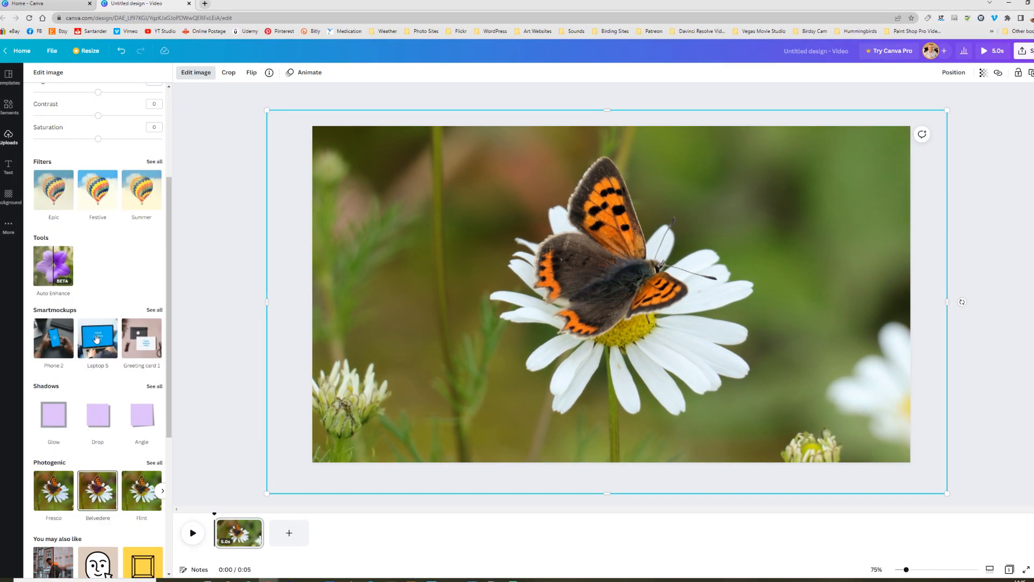
scroll(97, 340, "up", 3)
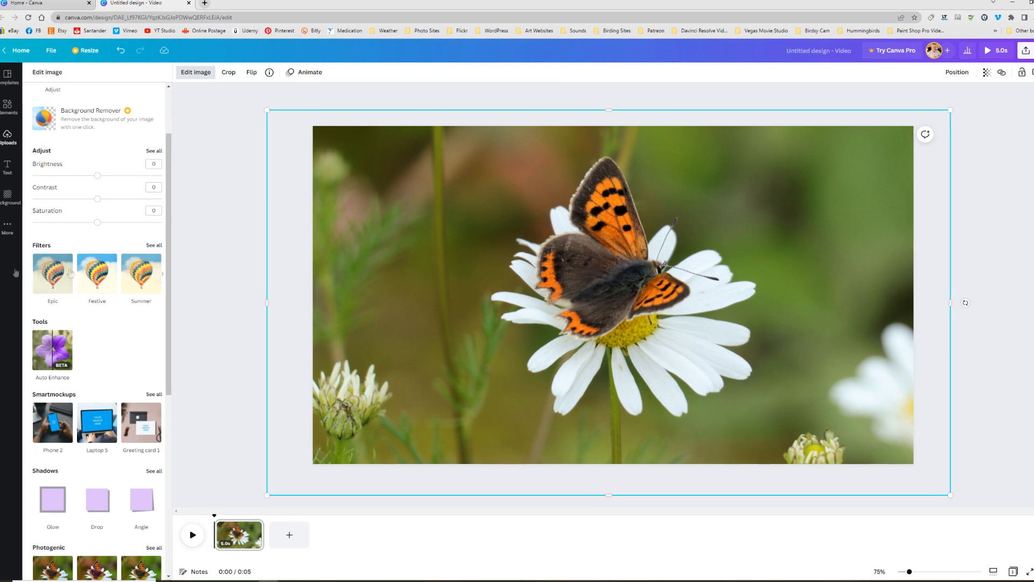
left_click(155, 246)
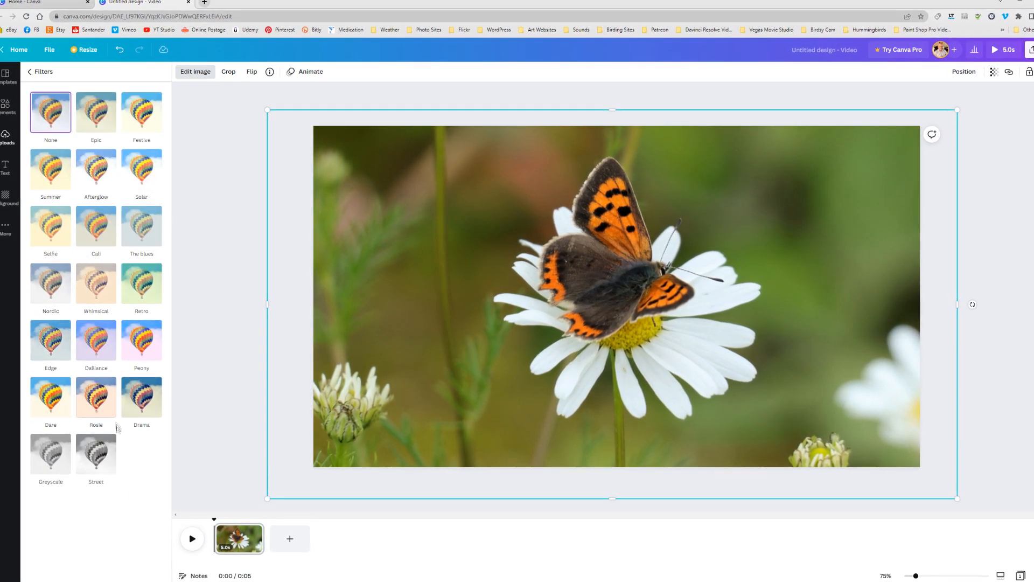
left_click(44, 465)
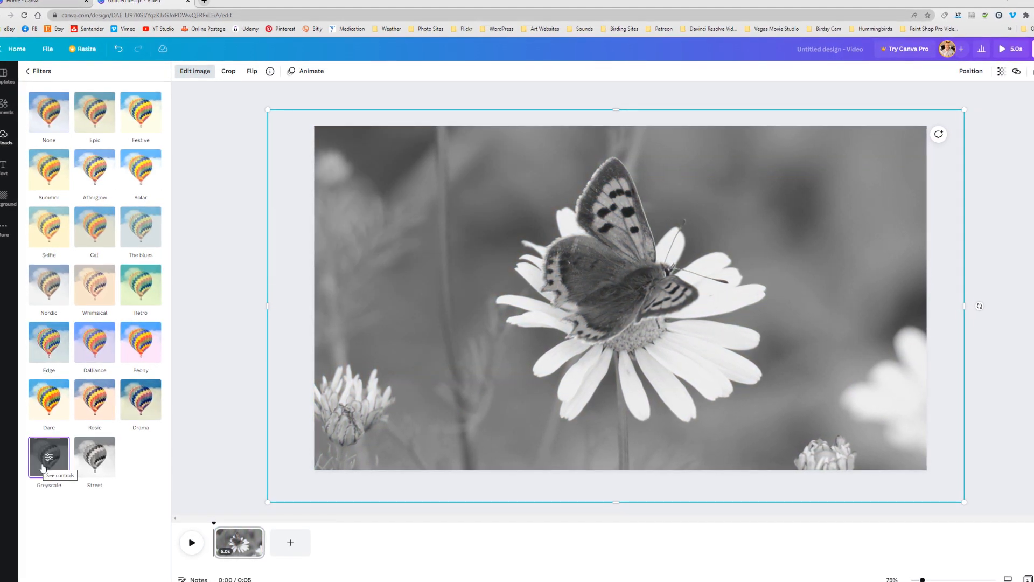
key("ctrl+z")
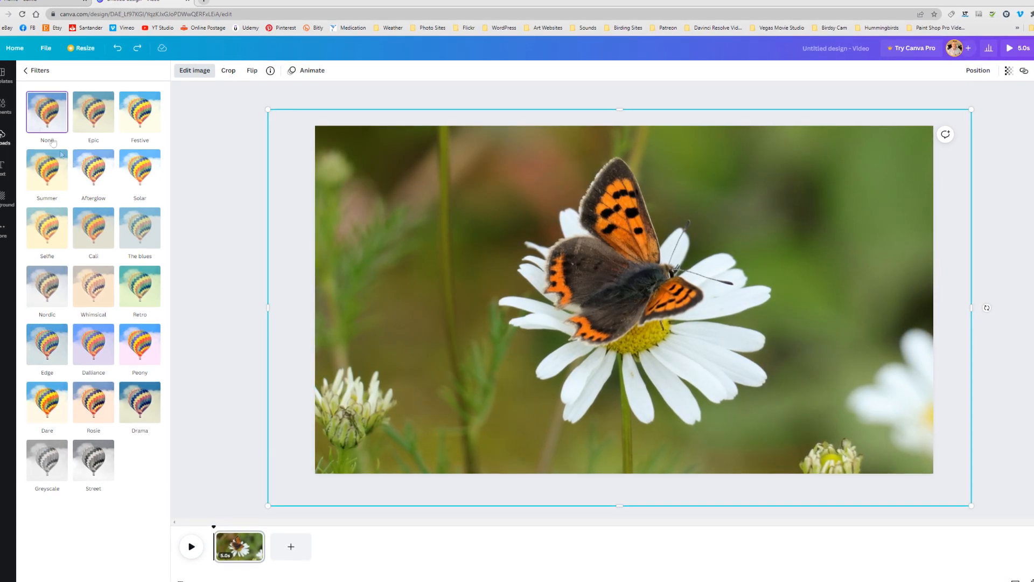
left_click(29, 72)
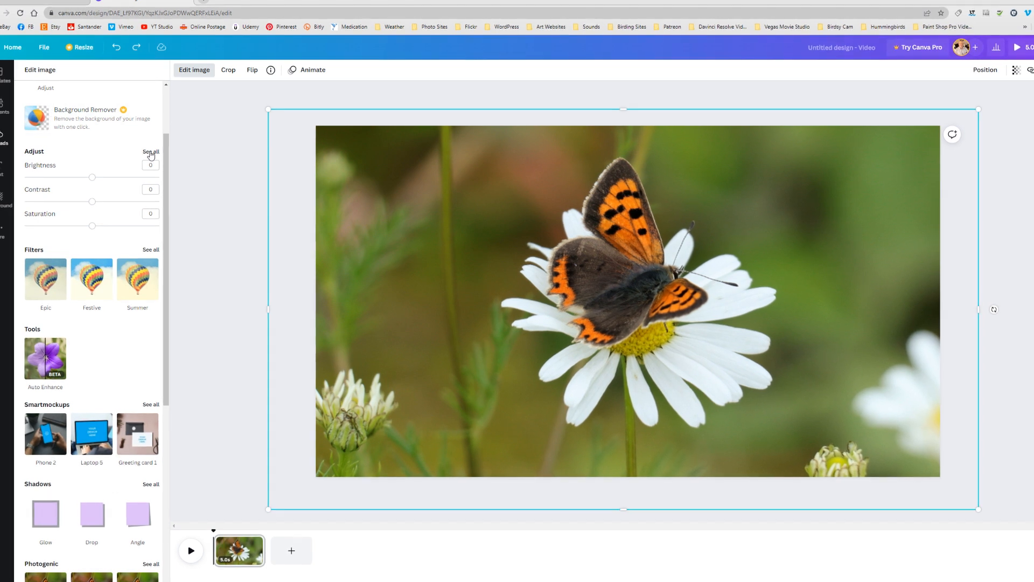
Step: Adjust the butterfly photo with saturation 2 and blur -5, leaving contrast and vignette at 0
left_click(151, 151)
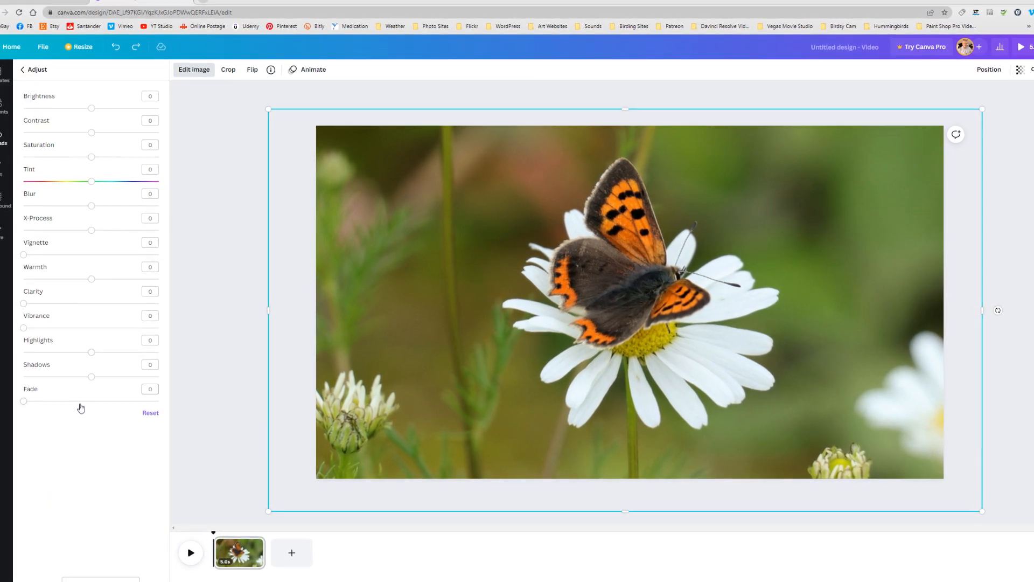
left_click_drag(95, 112, 93, 137)
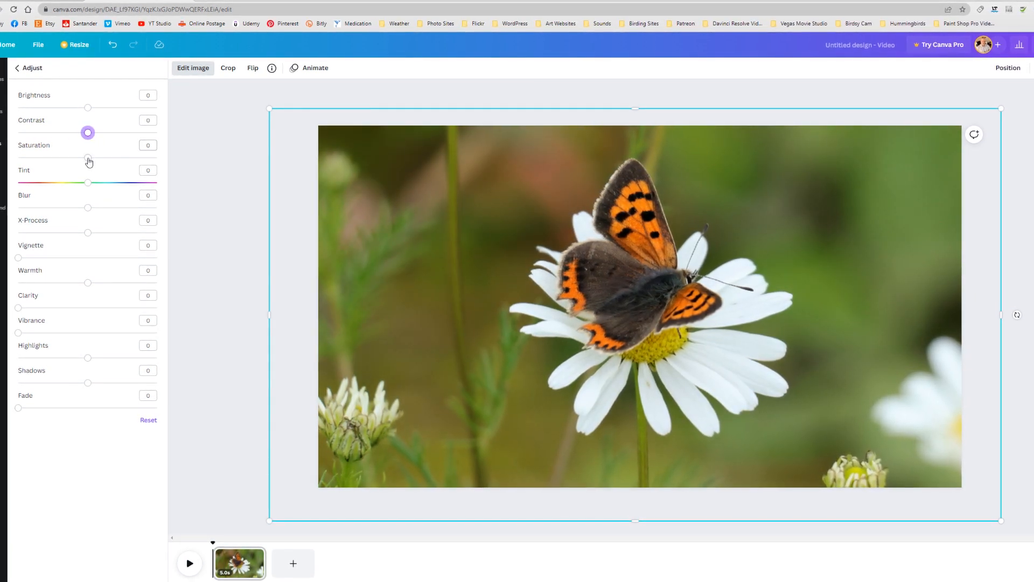
left_click(90, 159)
mouse_move(84, 159)
left_mouse_down()
mouse_move(16, 158)
mouse_move(187, 156)
mouse_move(85, 157)
left_mouse_up()
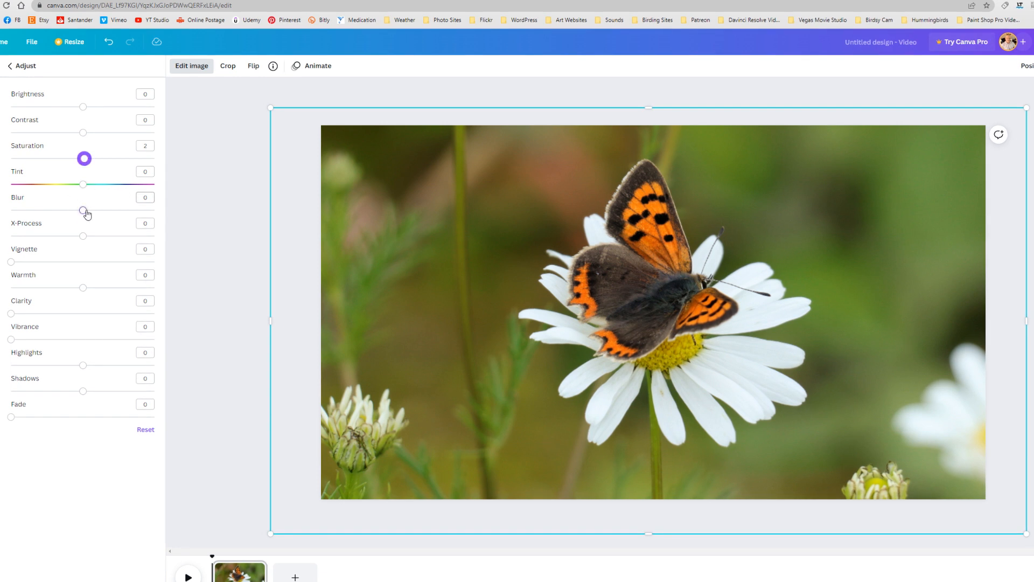
mouse_move(83, 210)
left_mouse_down()
mouse_move(127, 210)
mouse_move(16, 216)
mouse_move(86, 217)
left_mouse_up()
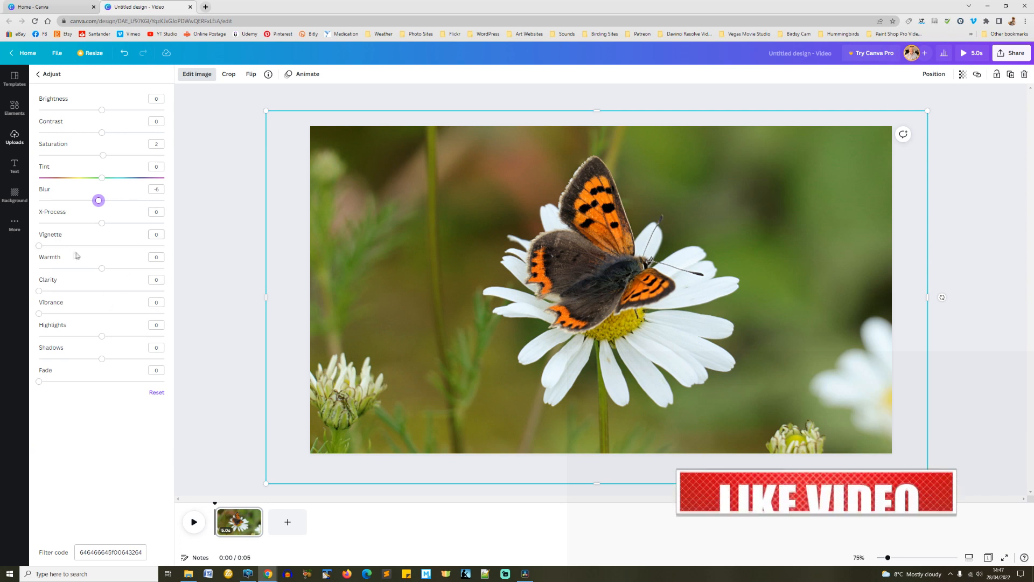
mouse_move(38, 245)
left_mouse_down()
mouse_move(116, 258)
mouse_move(161, 247)
mouse_move(39, 246)
left_mouse_up()
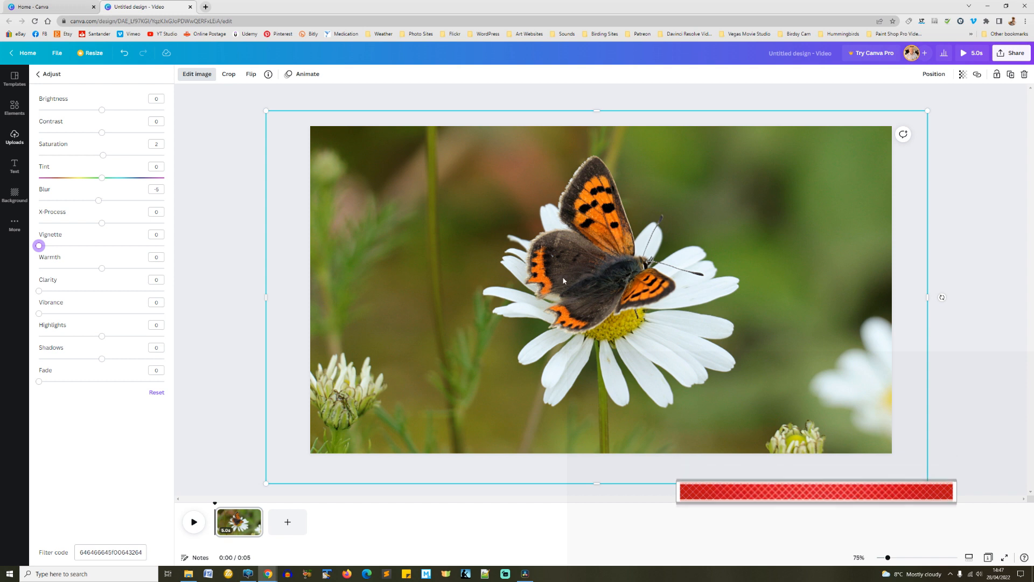
Step: Set the photo's brightness to 13 and saturation to -100, and leave the detailed adjustments
left_click(121, 109)
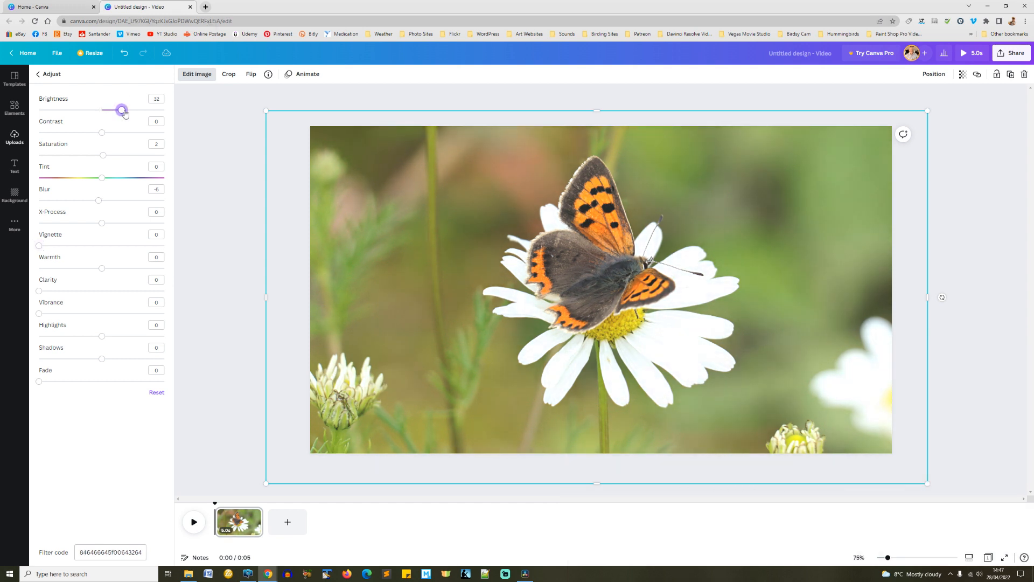
left_click_drag(128, 112, 110, 110)
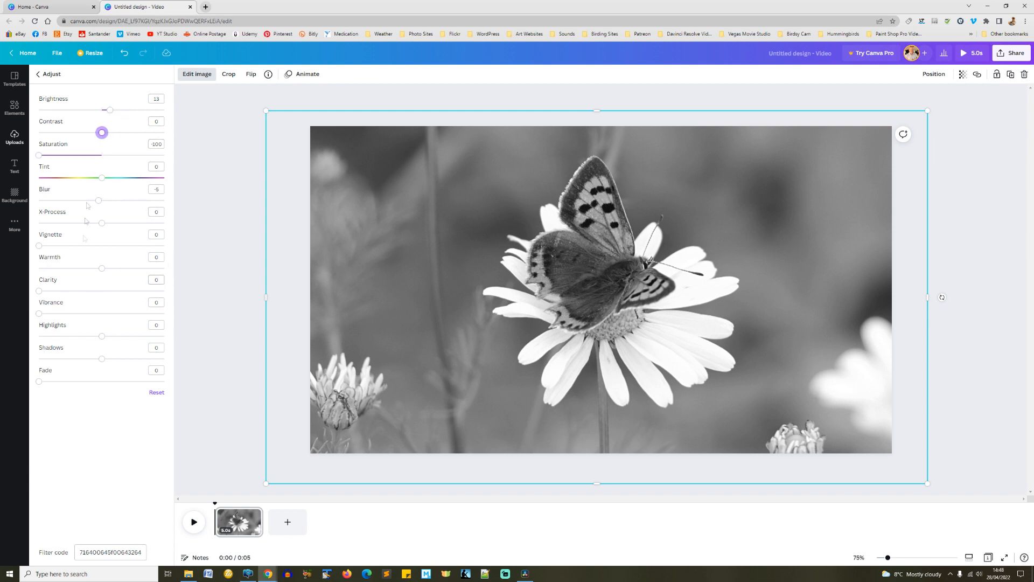
left_click(42, 77)
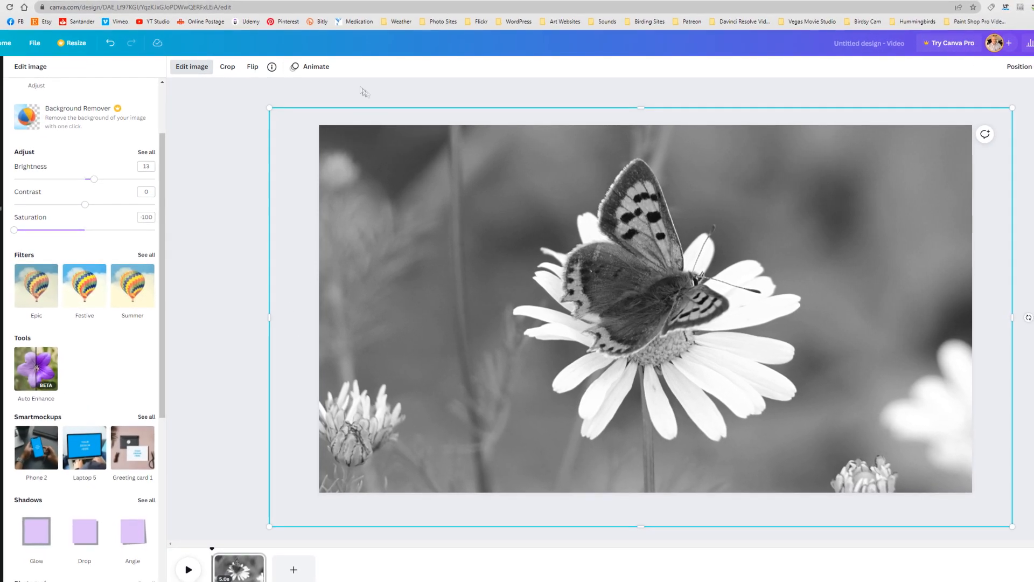
Step: Crop the photo to a portrait area around the butterfly and flower, and align its top with the page's upper edge
left_click(226, 67)
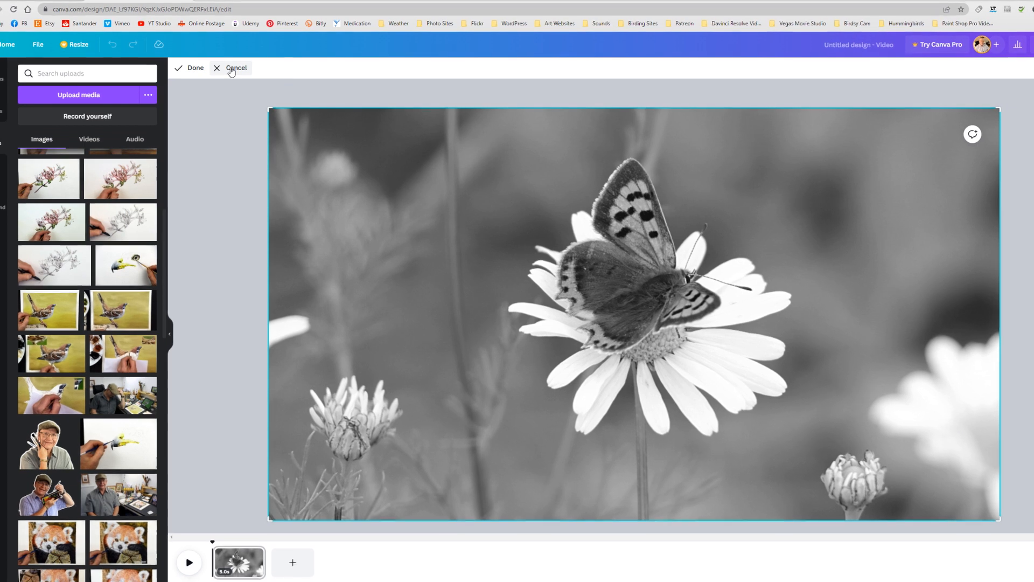
left_click_drag(277, 117, 470, 130)
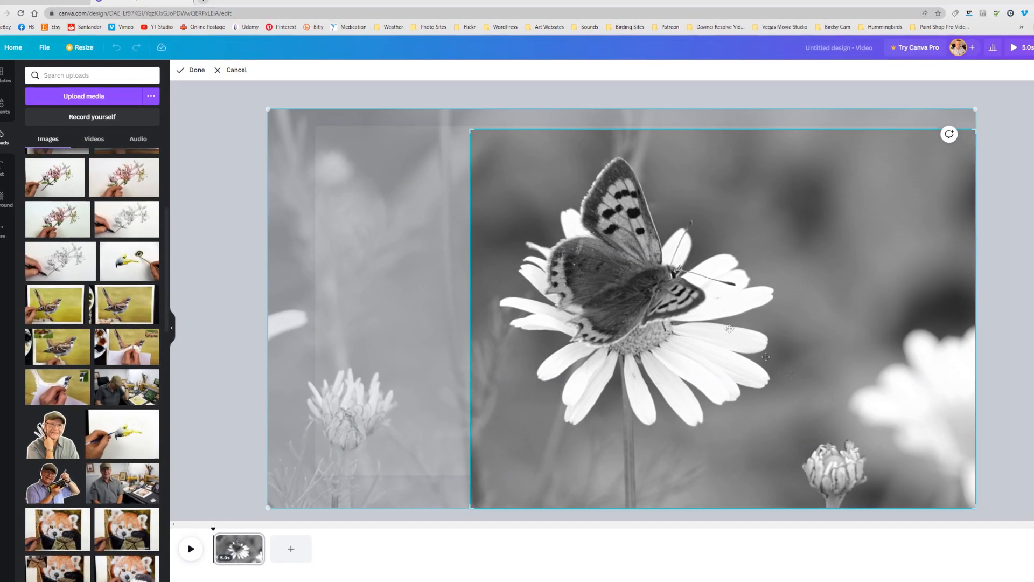
left_click_drag(975, 506, 790, 497)
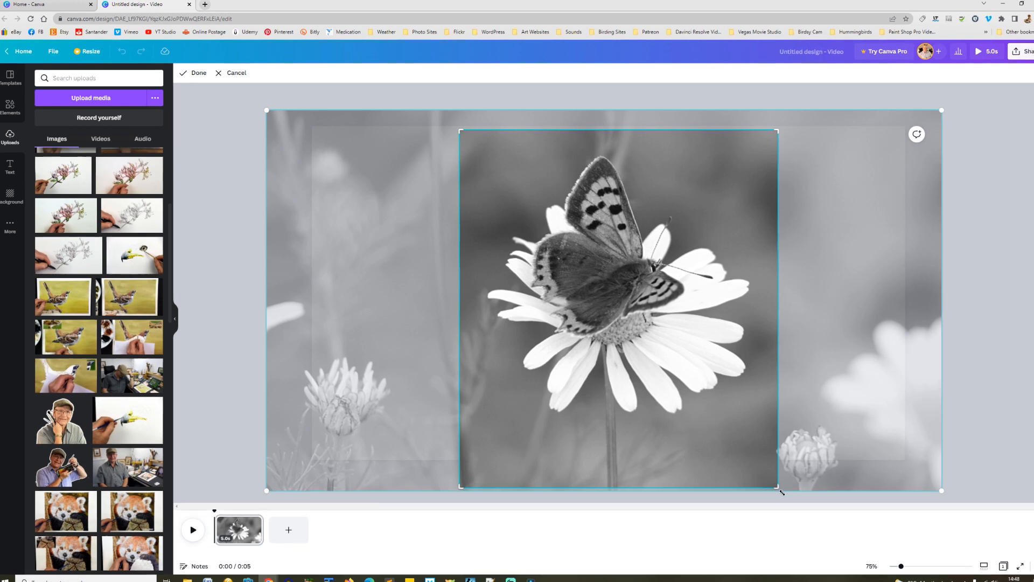
key("Return")
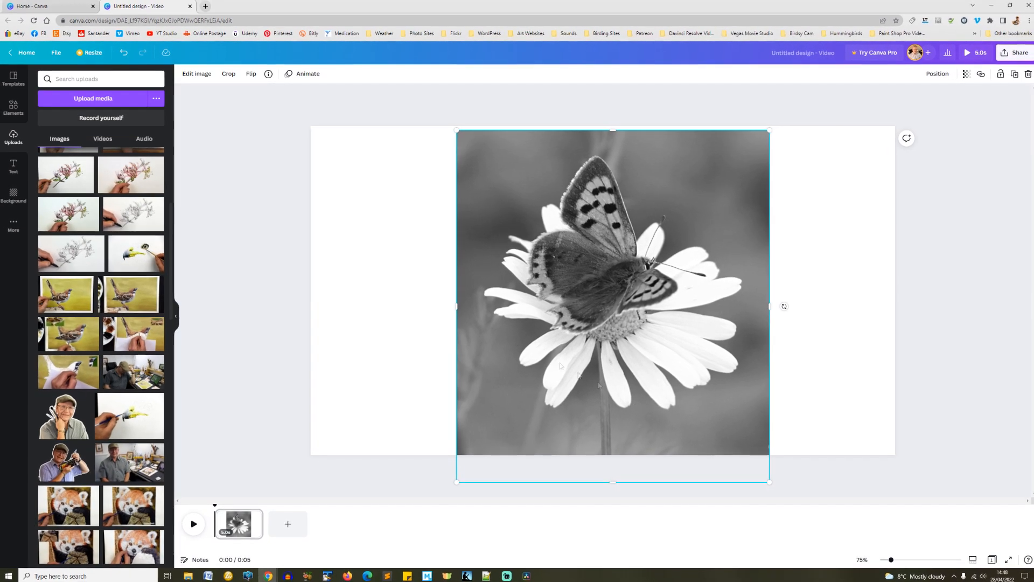
left_click_drag(541, 357, 541, 353)
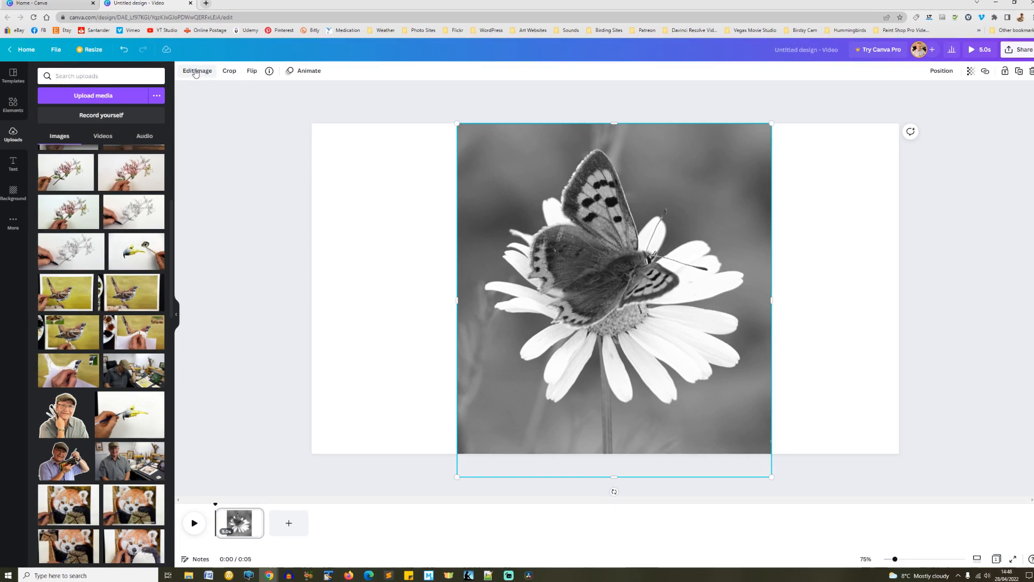
left_click(236, 96)
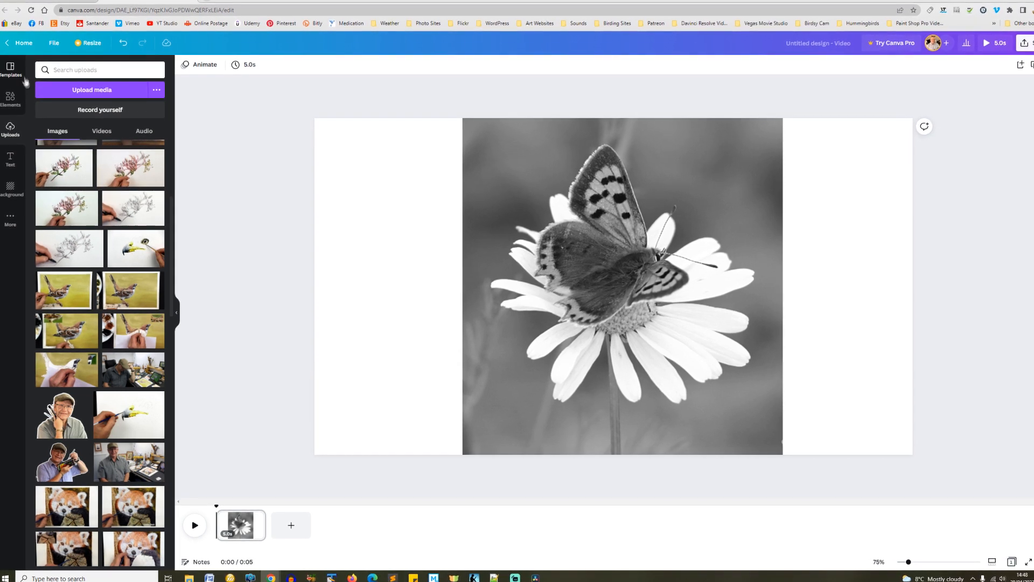
Step: Add a heading reading "Thank you" plus the recipient's first name, and place it over the page's upper-left area
left_click(10, 159)
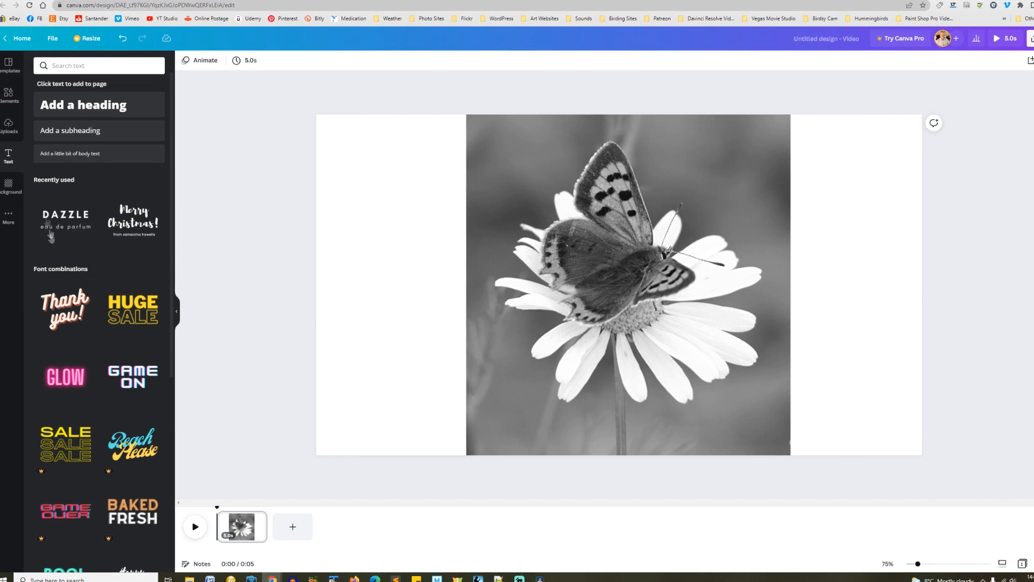
left_click_drag(65, 105, 440, 158)
type("Thank you")
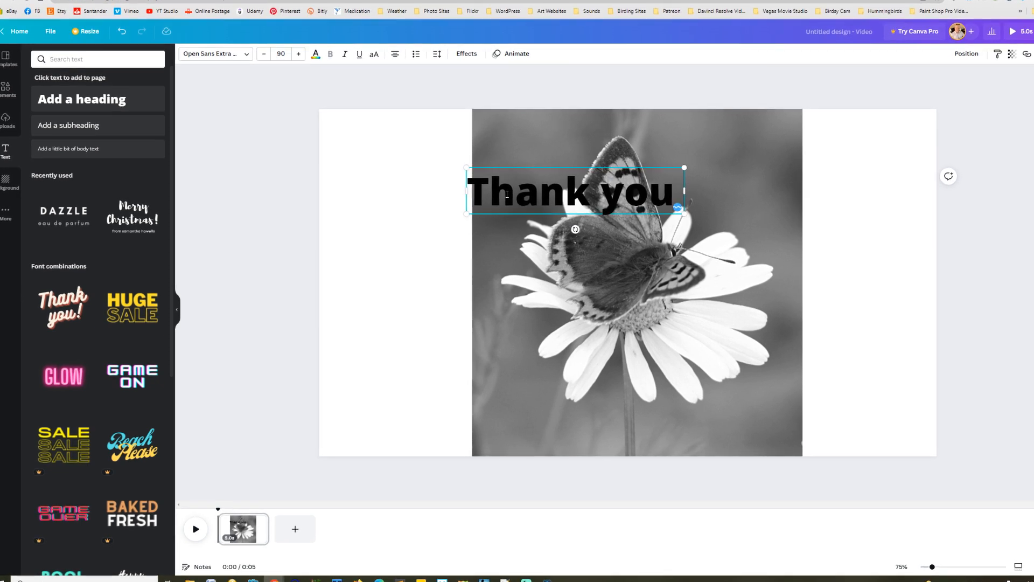
type(" Jo")
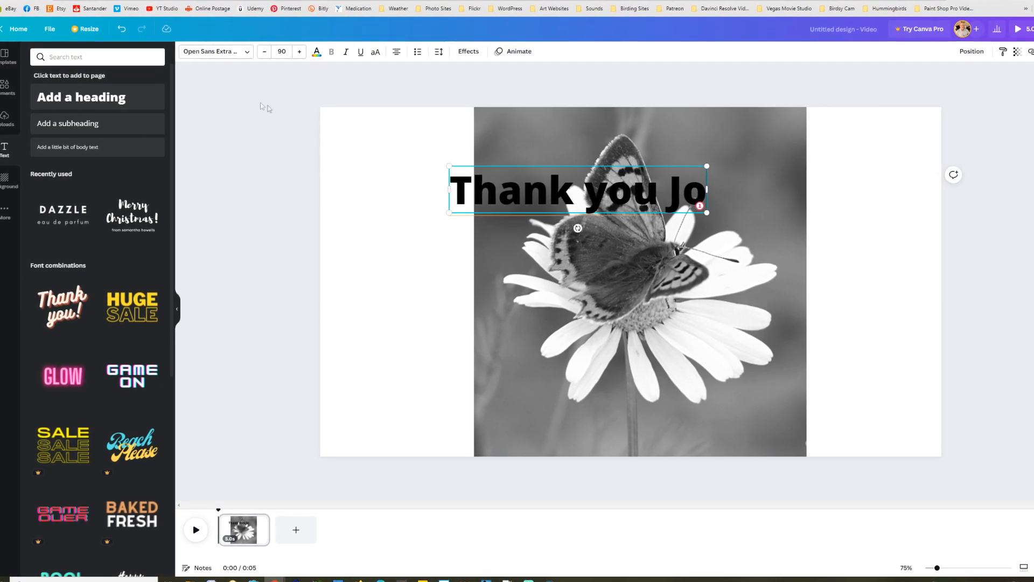
left_click_drag(547, 208, 434, 179)
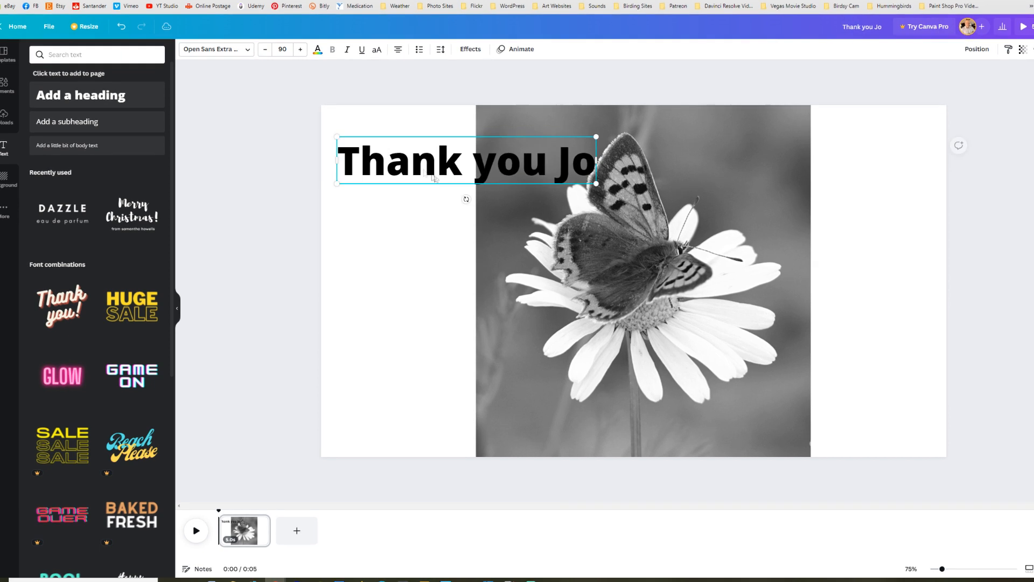
Step: Reduce the heading's font size to 67 and rotate it so the text slopes upward to the right
left_click(266, 47)
left_click(266, 47)
left_click(266, 48)
left_click(266, 47)
left_click(267, 45)
left_click(266, 45)
left_click(266, 45)
mouse_move(447, 157)
left_mouse_down()
mouse_move(404, 144)
mouse_move(431, 169)
left_mouse_up()
left_click_drag(466, 200, 478, 198)
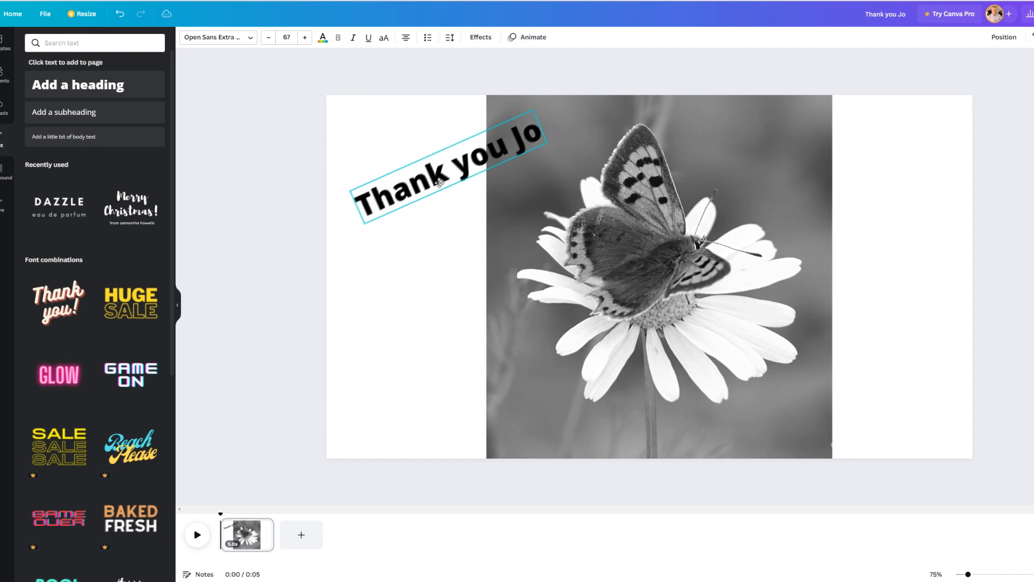
Step: Try the Cooper Hewitt and Cheque fonts on the heading, and set it in Belleza
left_click(238, 36)
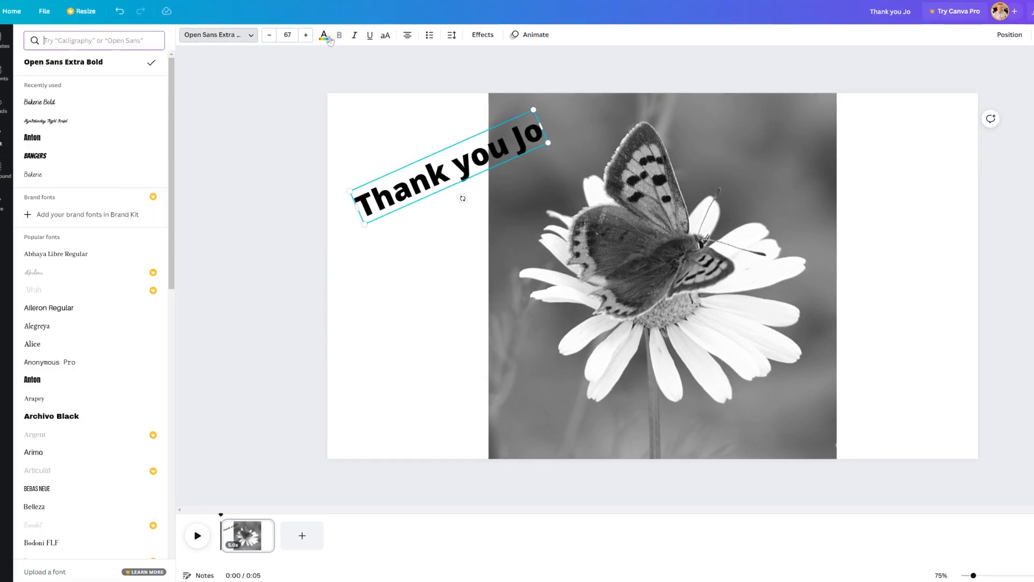
scroll(75, 377, "down", 10)
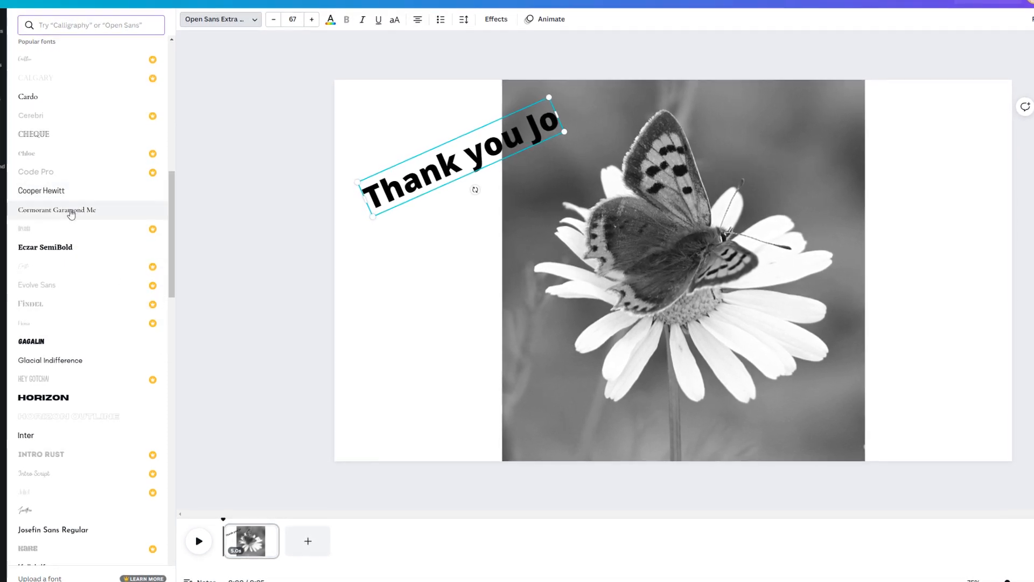
left_click(50, 192)
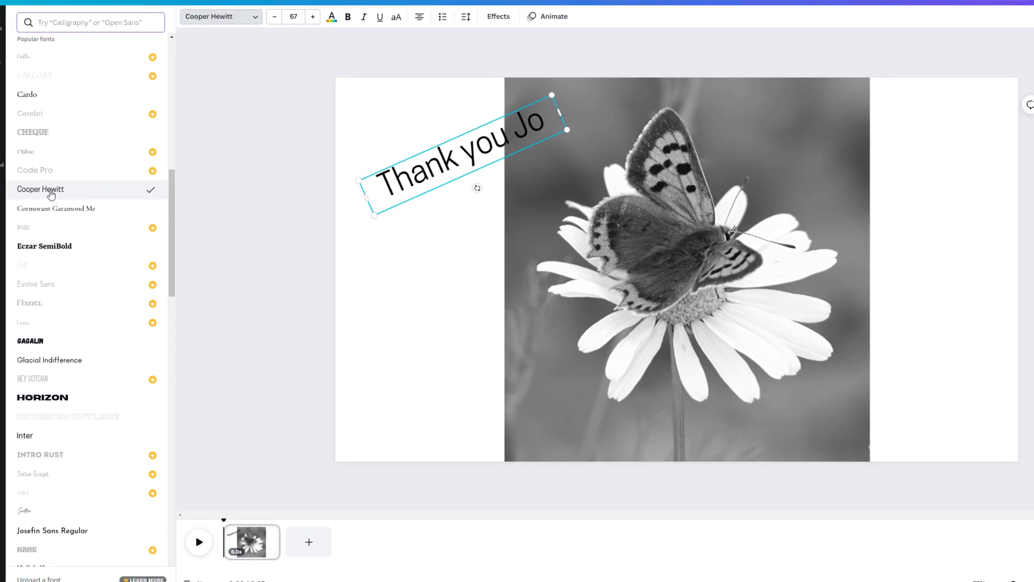
left_click(38, 132)
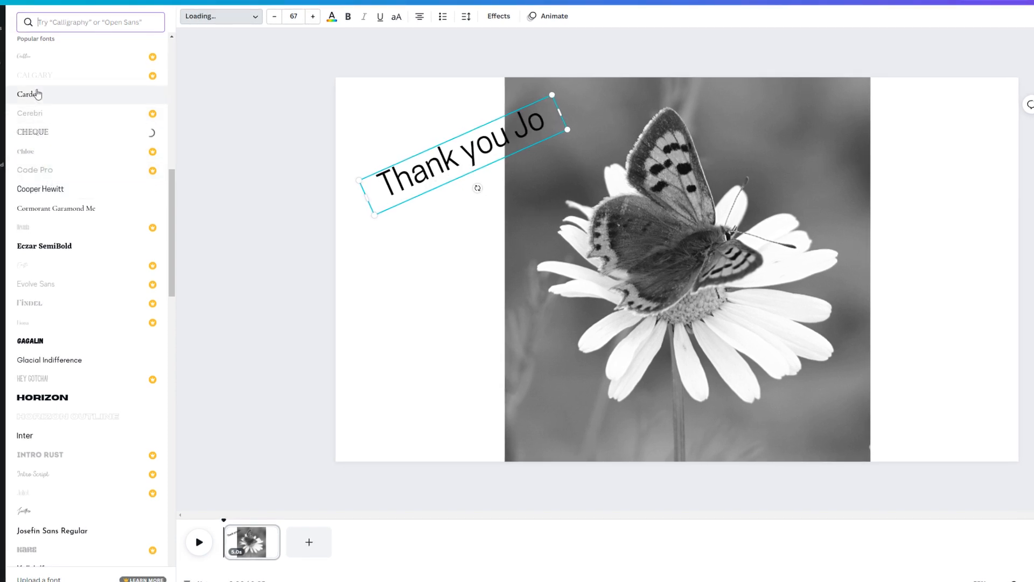
scroll(49, 94, "up", 3)
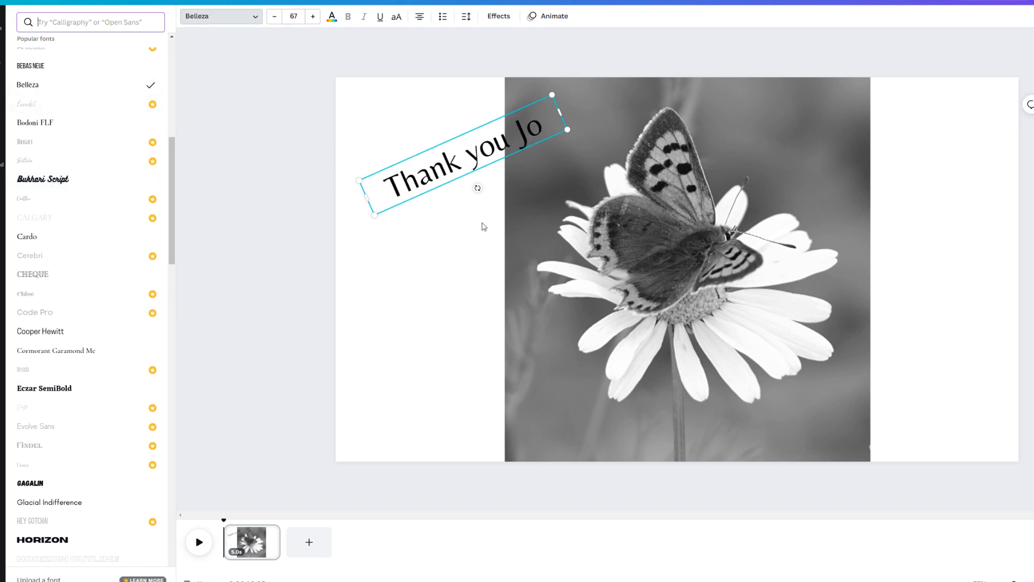
Step: Delete the rotated heading from the page, keeping the cropped butterfly photo
left_click(459, 131)
key("Delete")
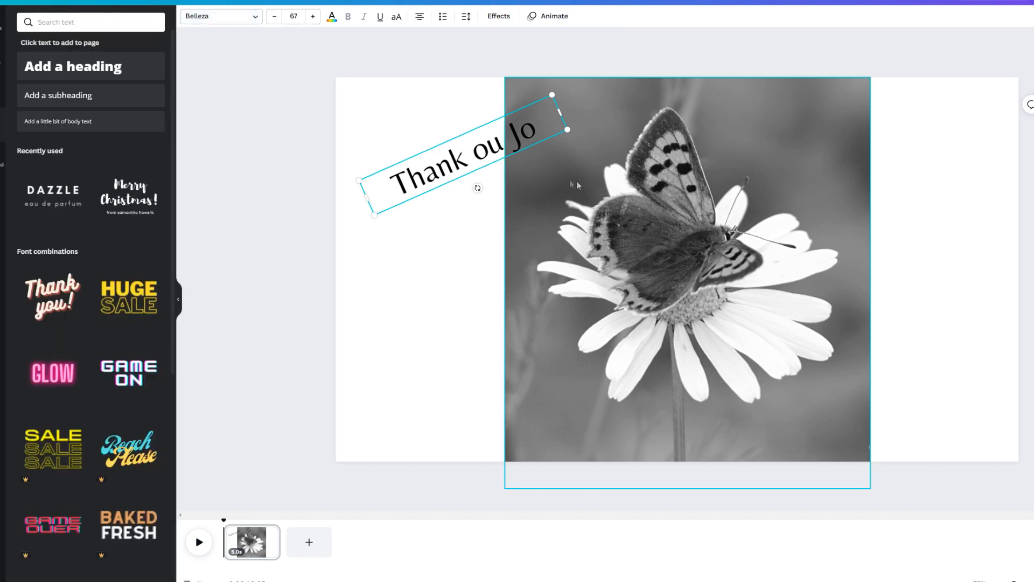
left_click(377, 134)
left_click(433, 179)
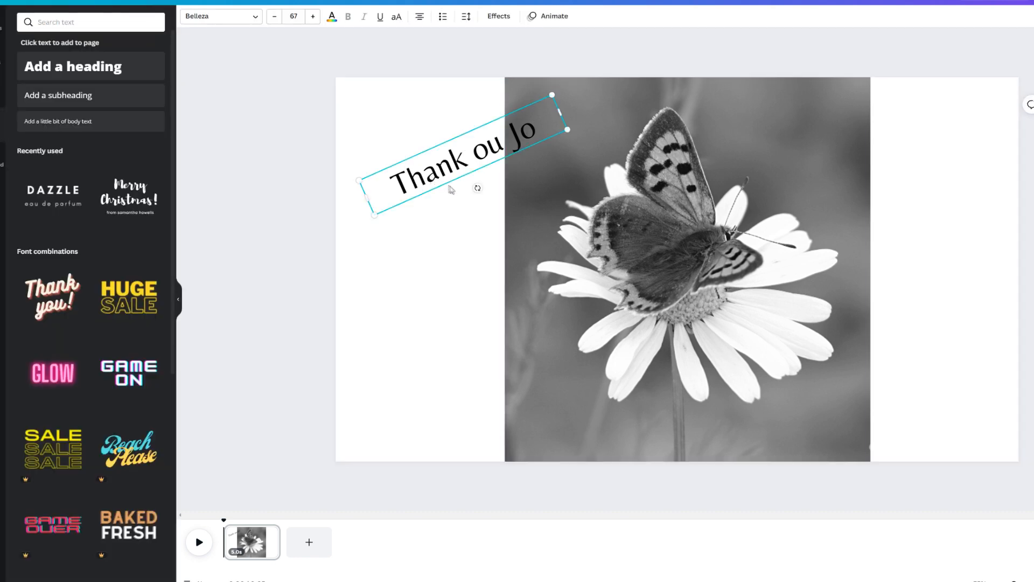
key("Delete")
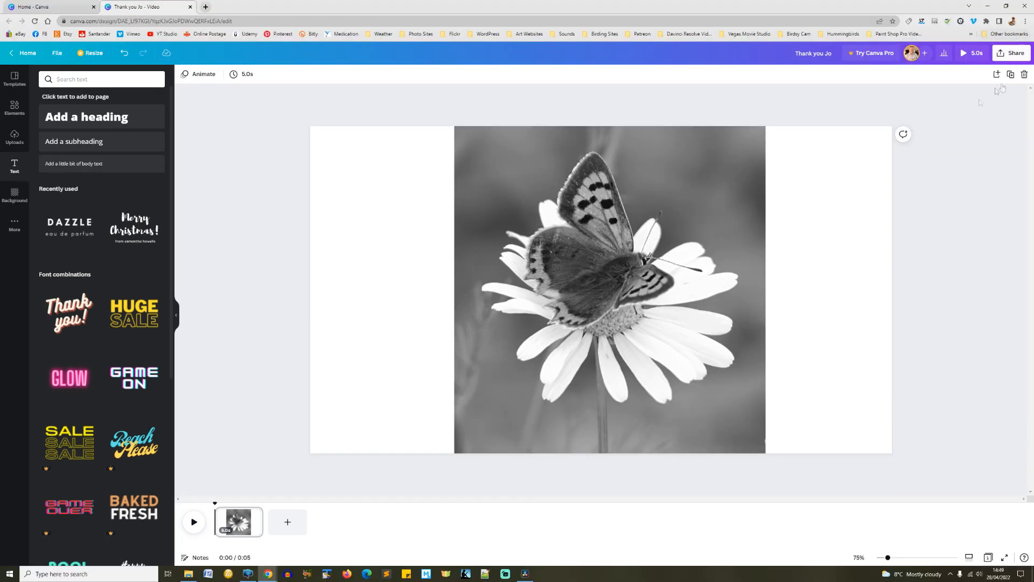
Step: Download the design as a JPG, save it in the Downloads folder under the suggested name, and open the saved image
left_click(737, 142)
left_click(1015, 54)
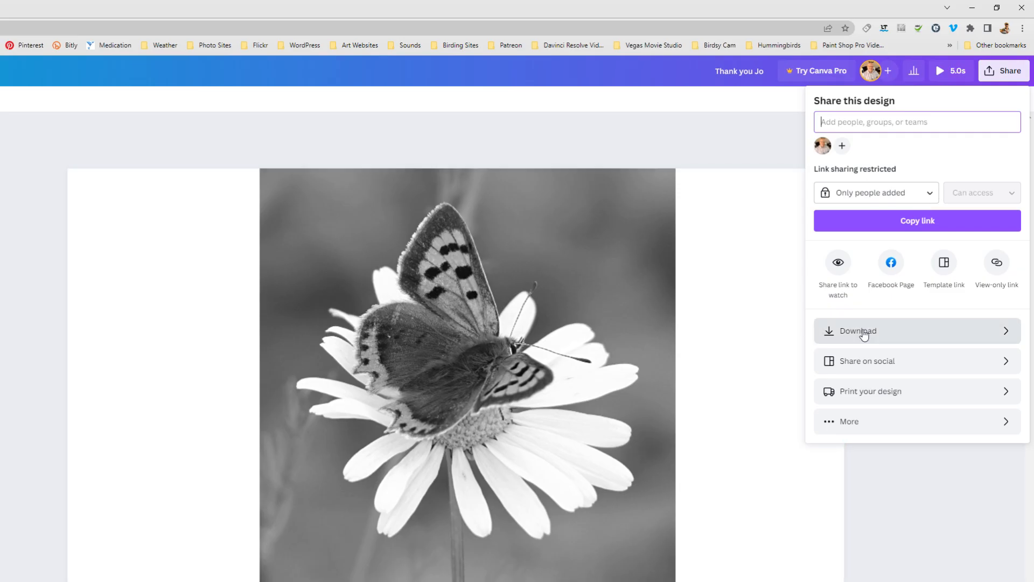
left_click(863, 332)
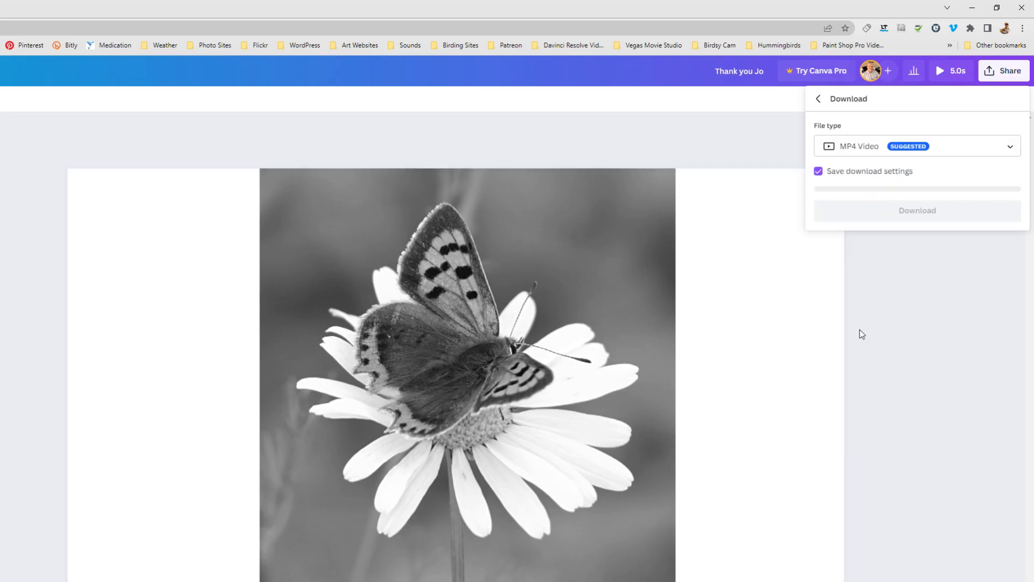
left_click(864, 150)
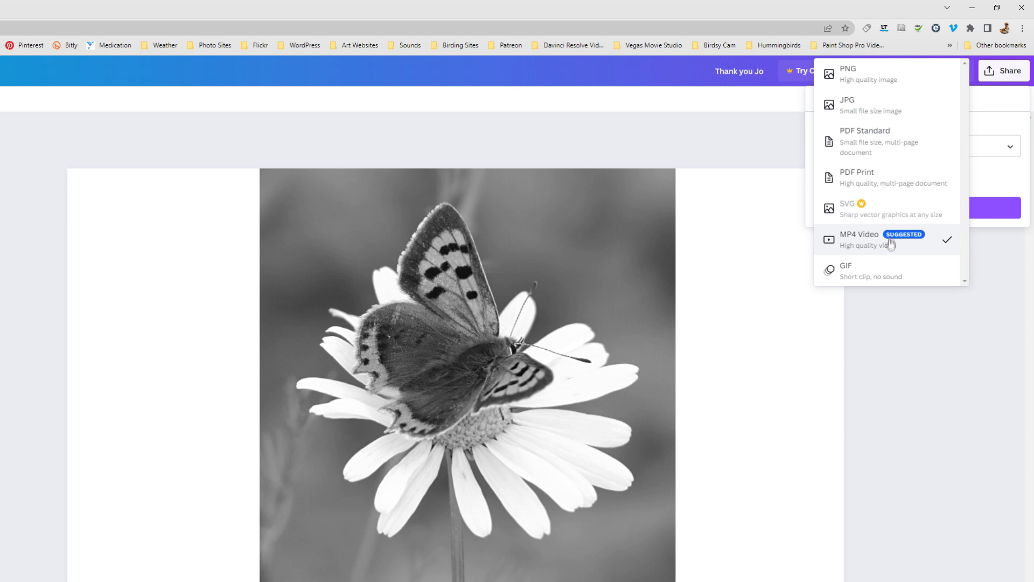
left_click(863, 104)
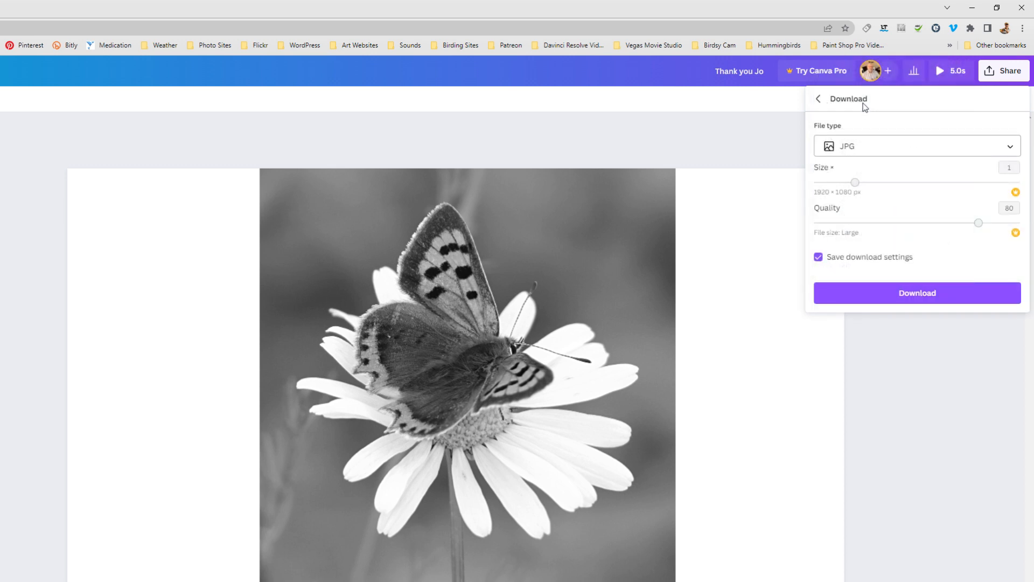
left_click(887, 303)
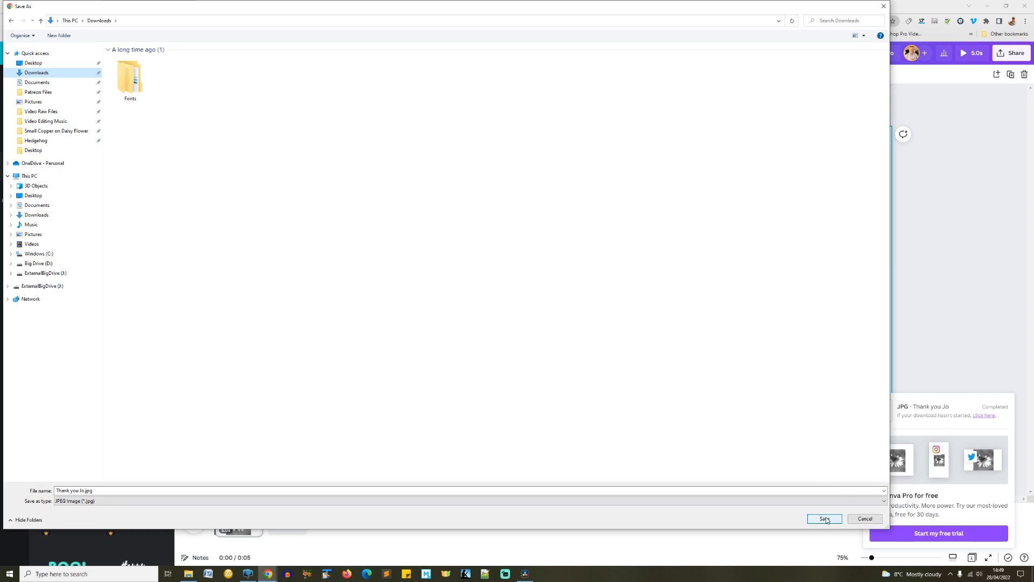
left_click(826, 518)
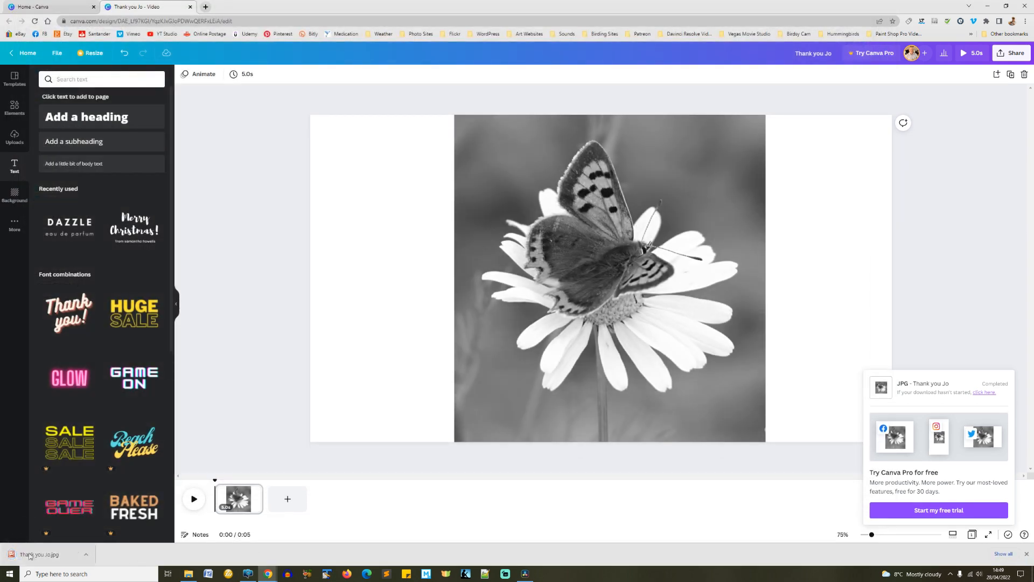
left_click(30, 555)
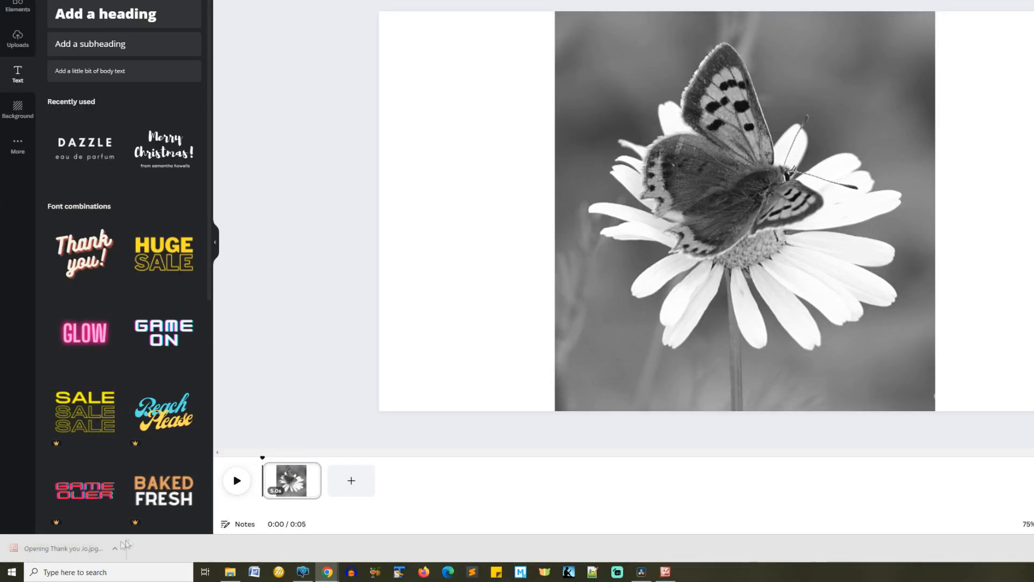